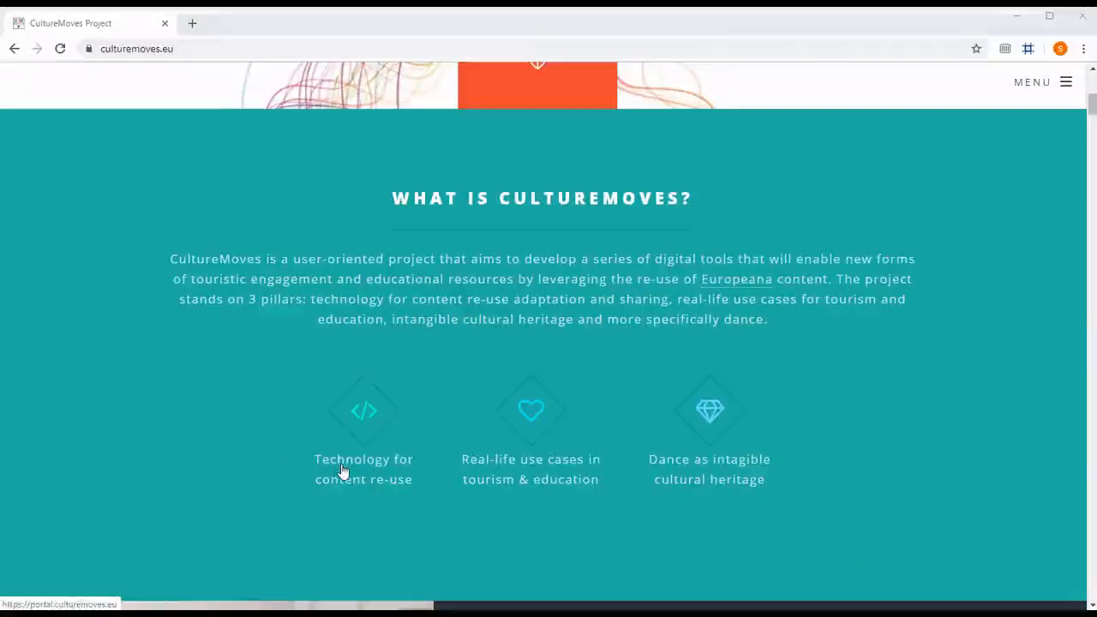
Open the CultureMoves portal from the technology for content re-use pillar and go to the Motion Notes tool.
click(341, 471)
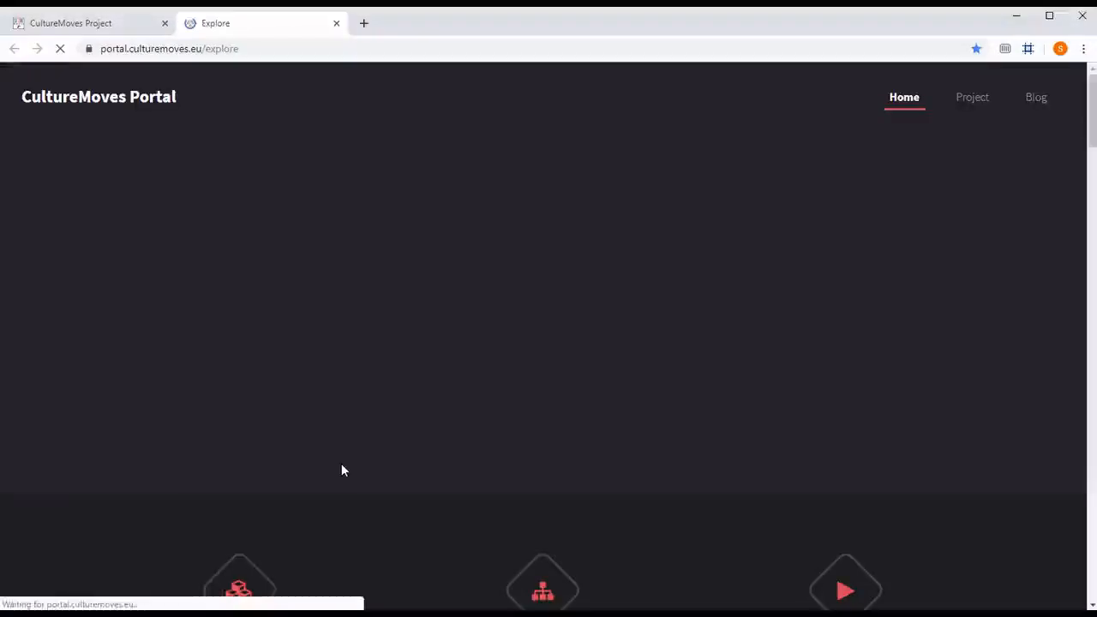
scroll(341, 469, down, 3)
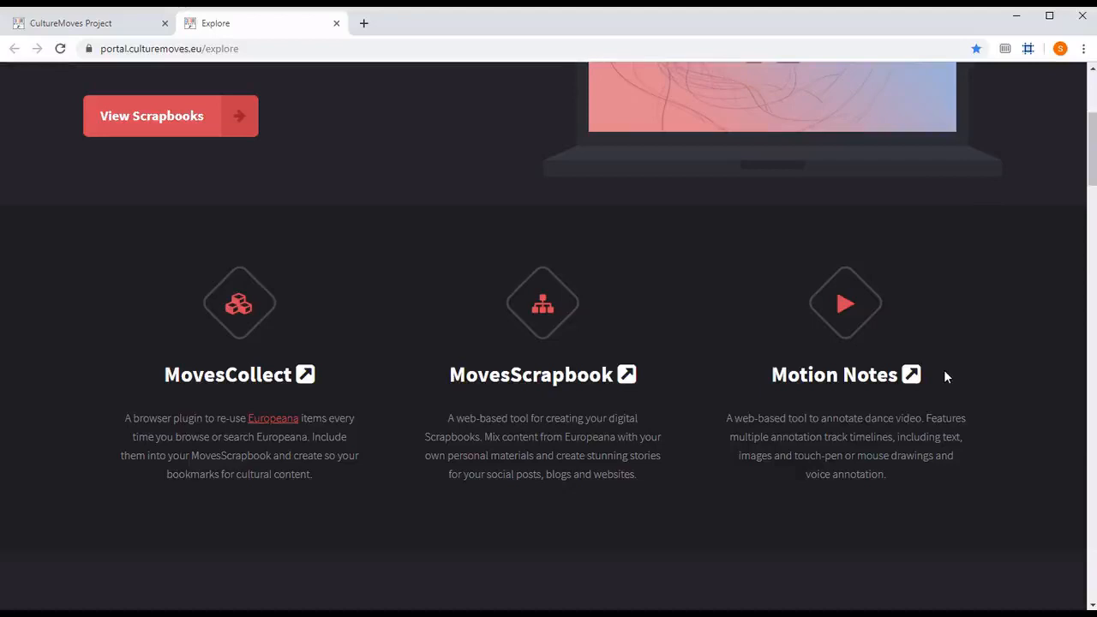
click(869, 377)
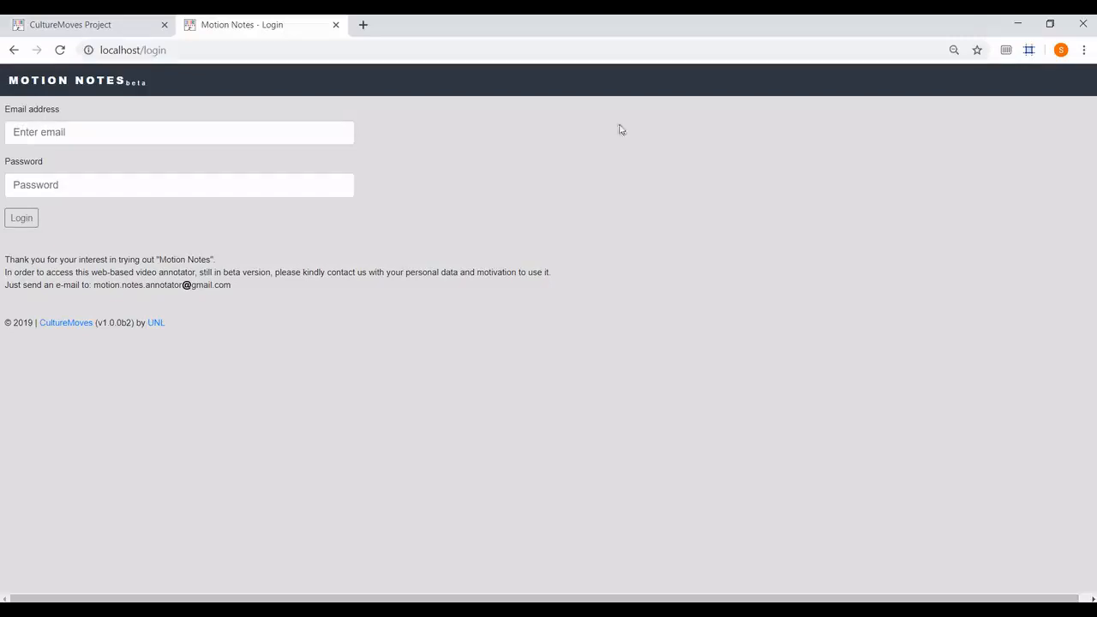
Log in to Motion Notes with the account's e-mail address and password.
click(299, 130)
click(306, 187)
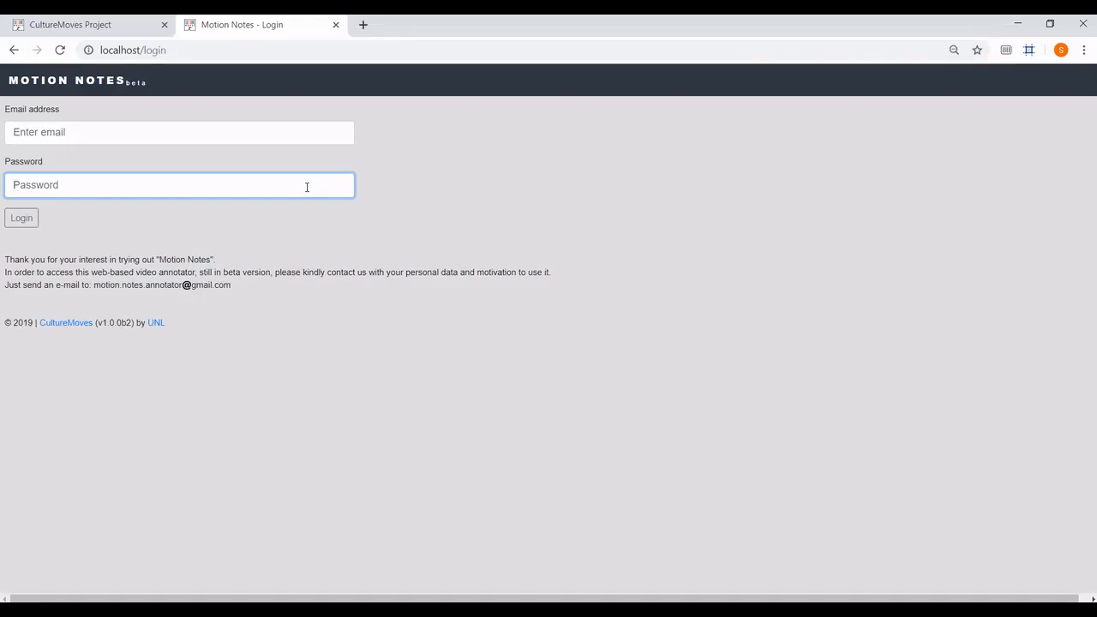
click(271, 132)
click(108, 188)
click(110, 187)
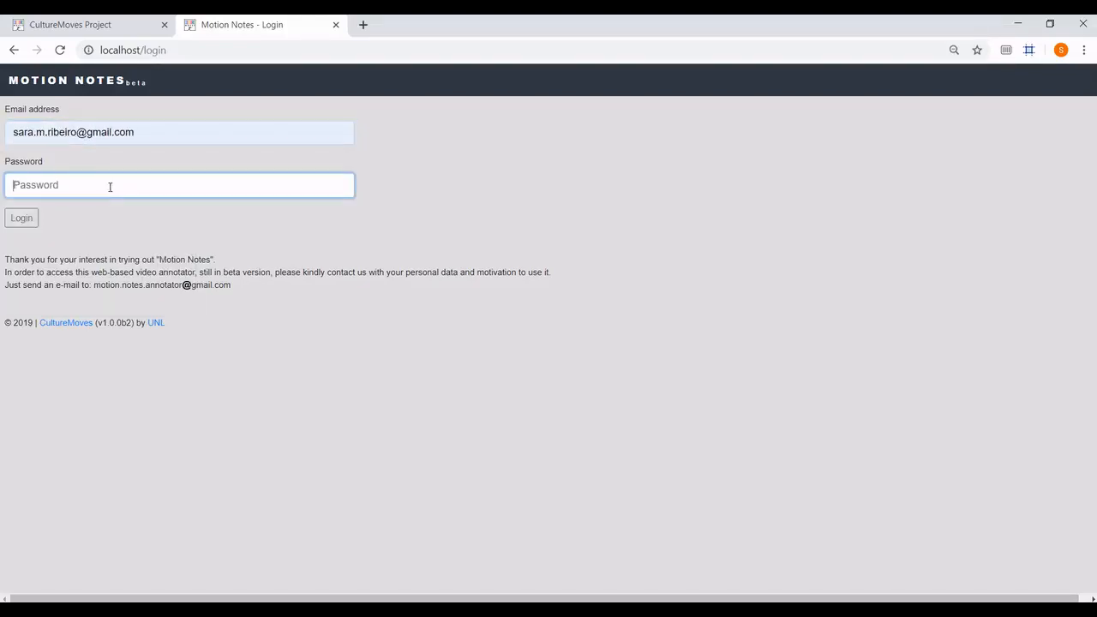
text(**************)
click(21, 220)
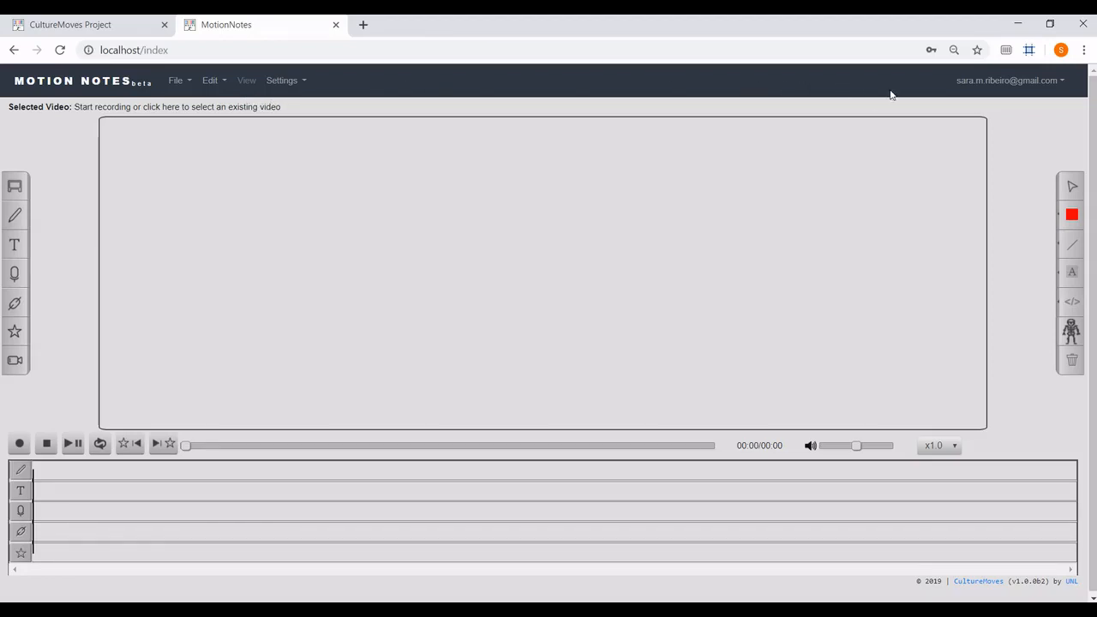
Check the storage usage of the logged-in account.
click(968, 83)
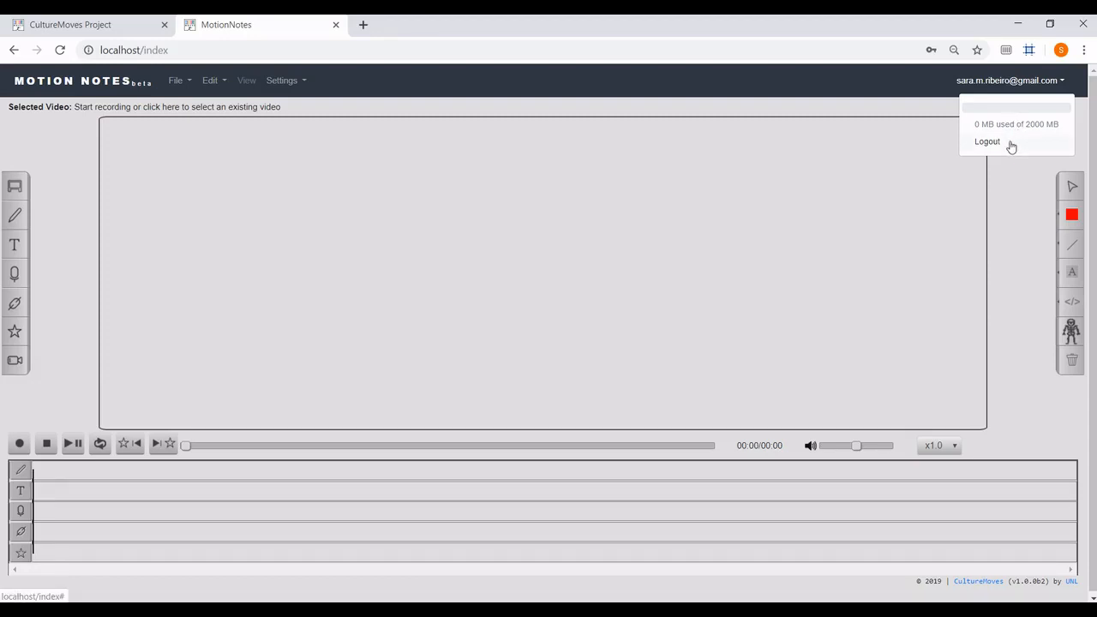
click(1024, 199)
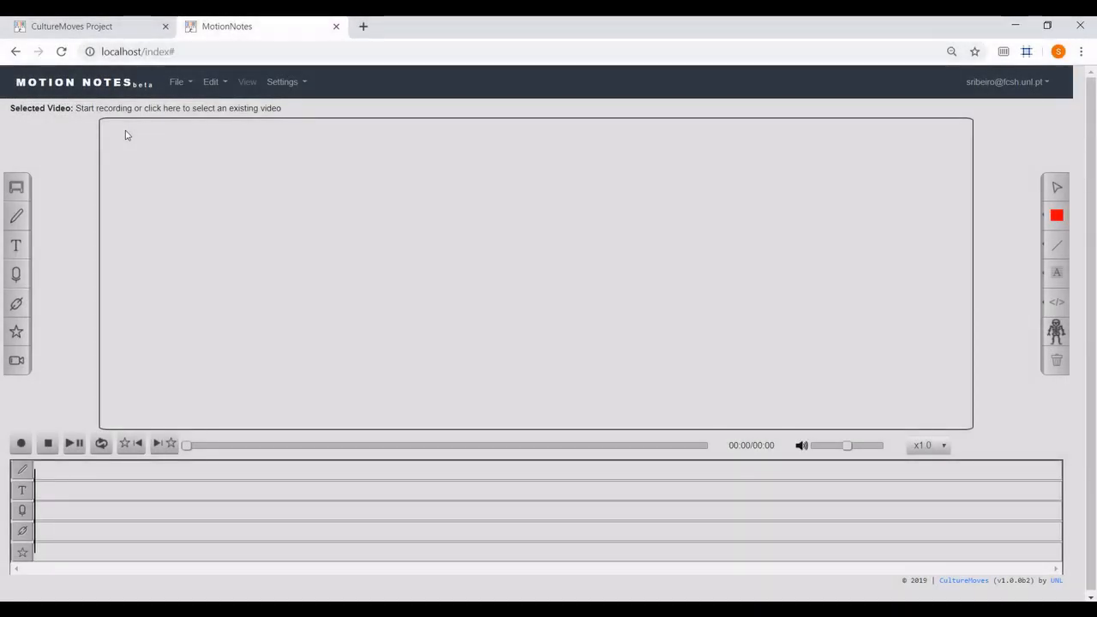
Import the MUTABILITY mp4 dance video from the videos Europeana folder and dismiss the import notice.
click(177, 84)
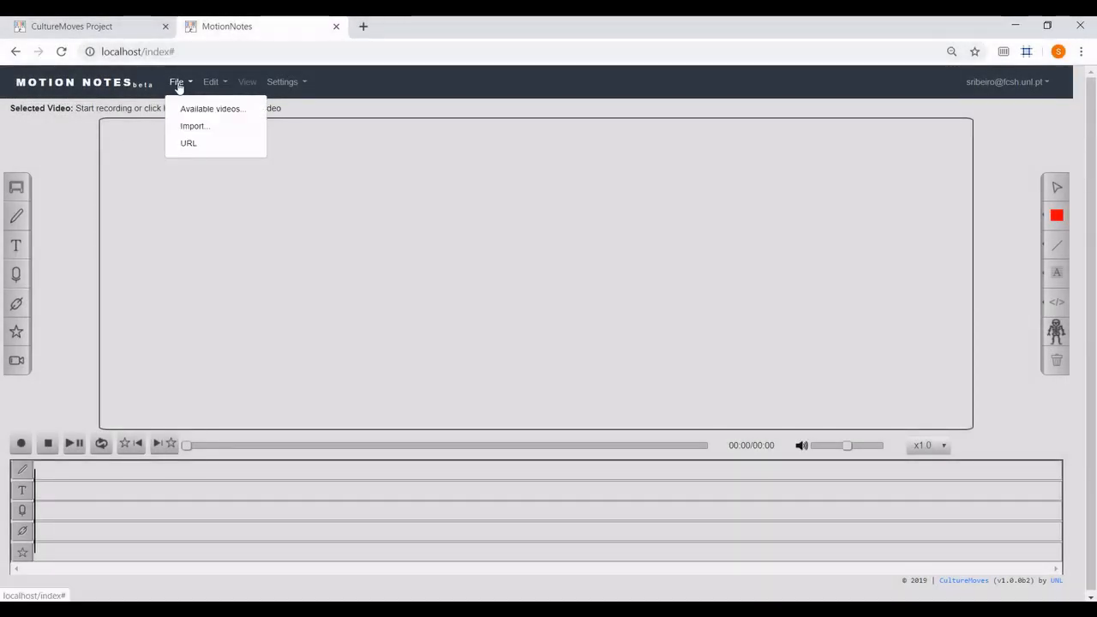
click(209, 129)
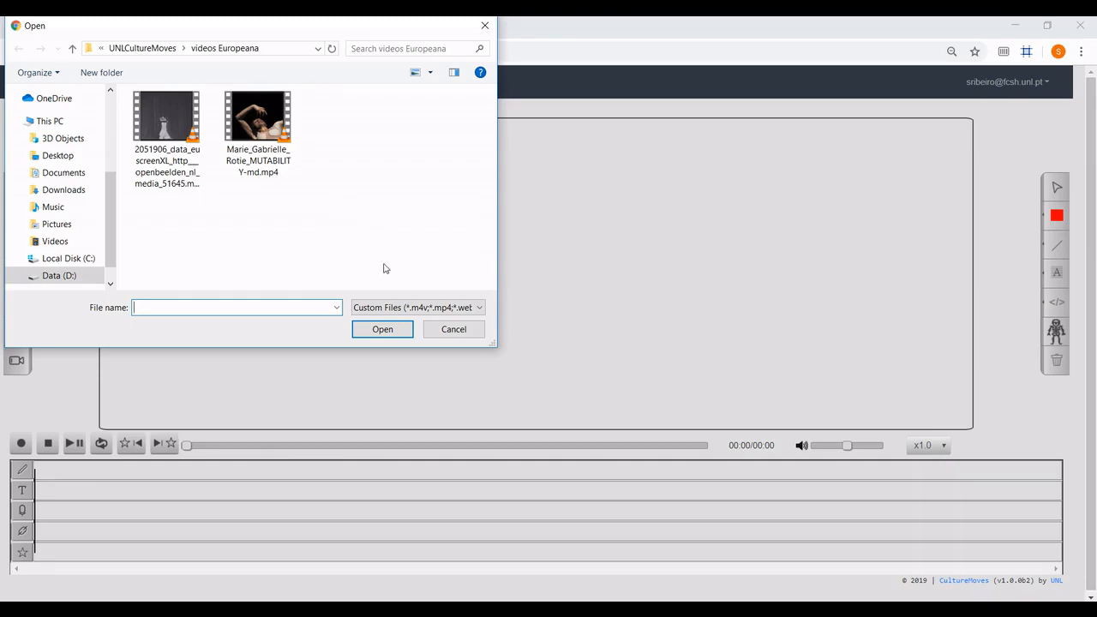
click(423, 310)
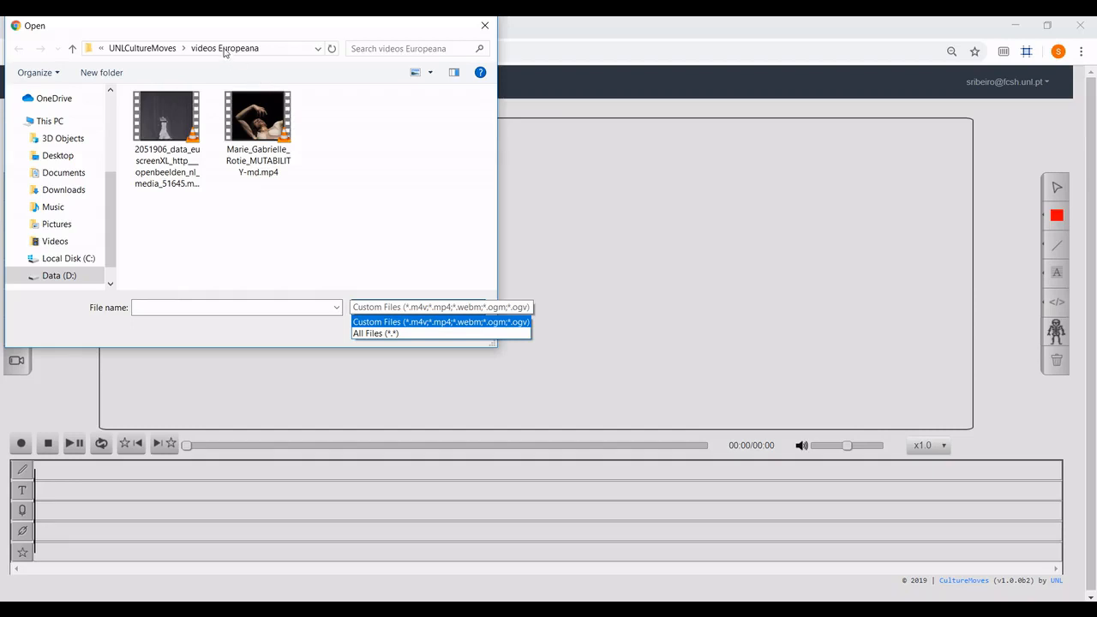
click(262, 120)
click(267, 128)
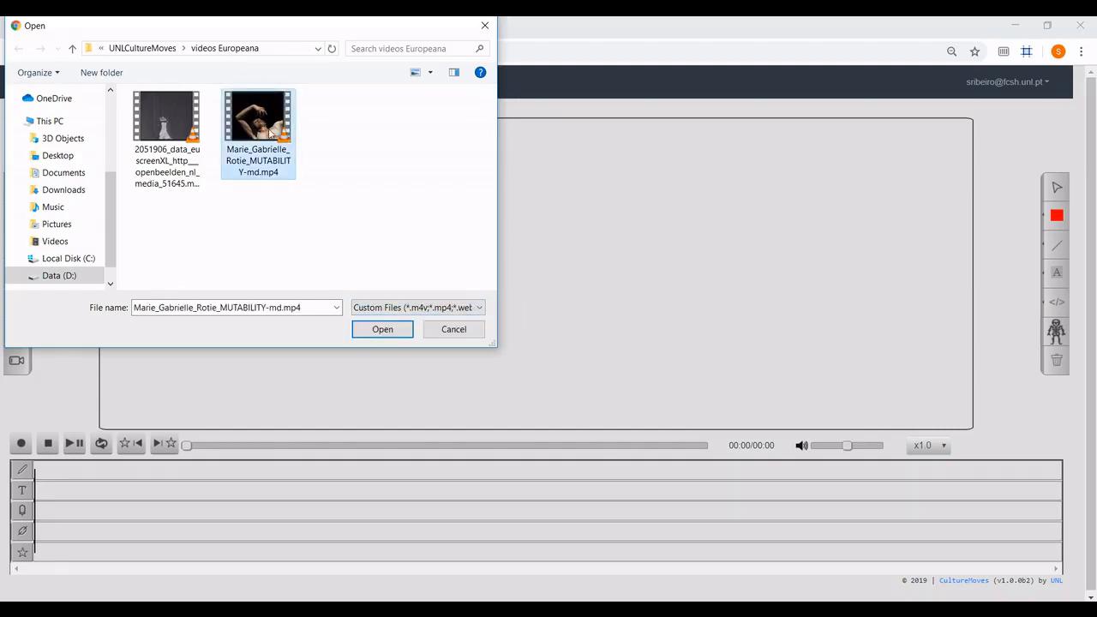
click(392, 329)
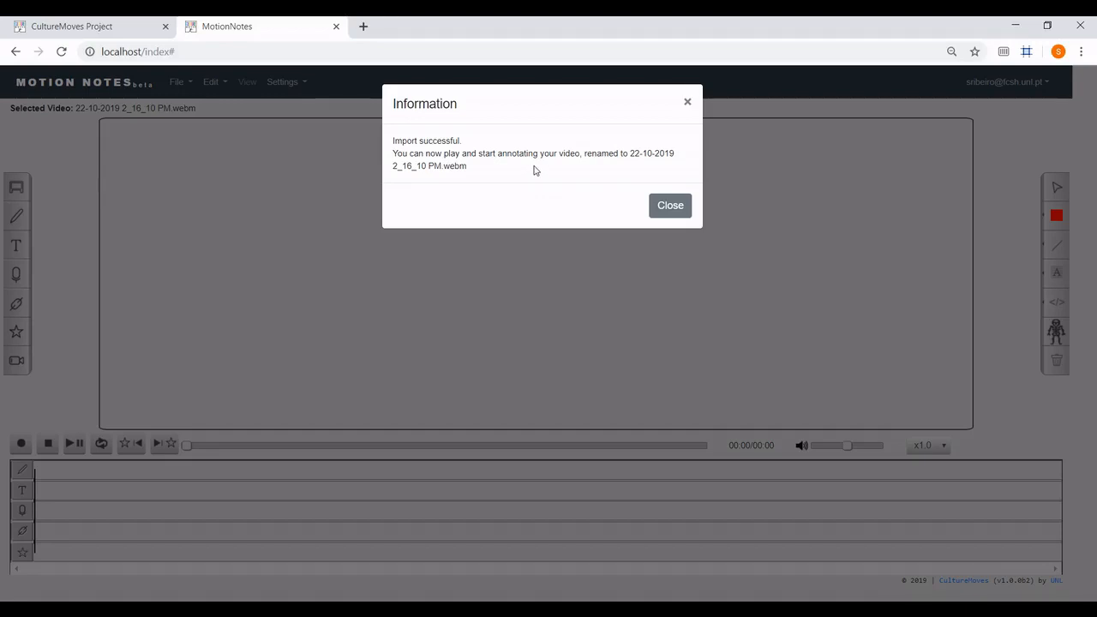
click(663, 211)
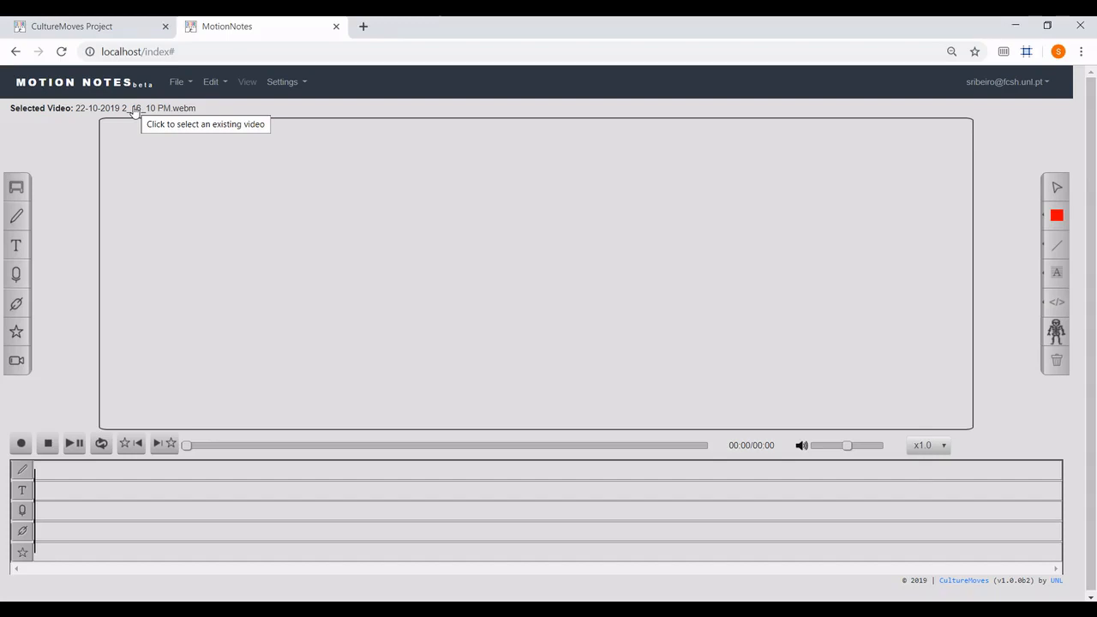
Open the list of available videos.
click(180, 83)
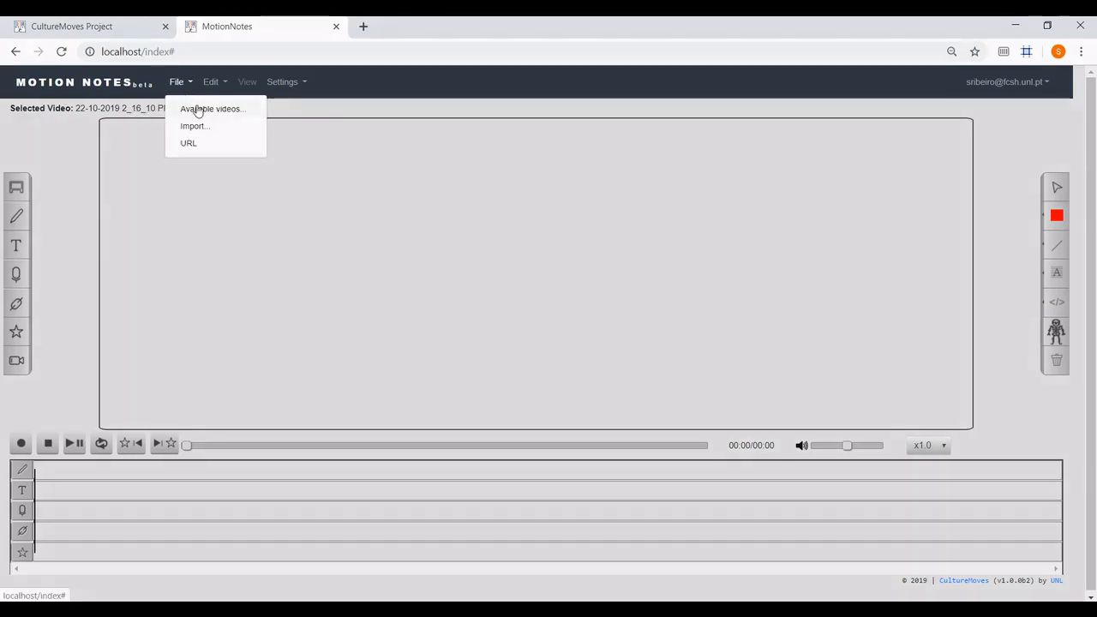
click(196, 109)
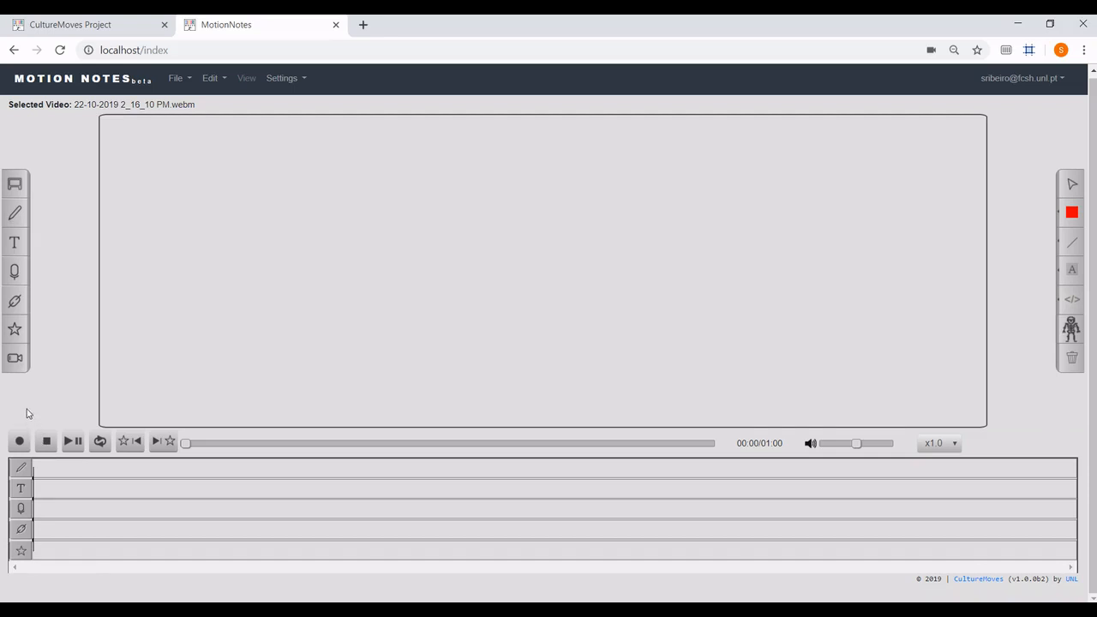
Record a new webcam video of about 7 seconds.
click(16, 361)
click(17, 367)
click(20, 443)
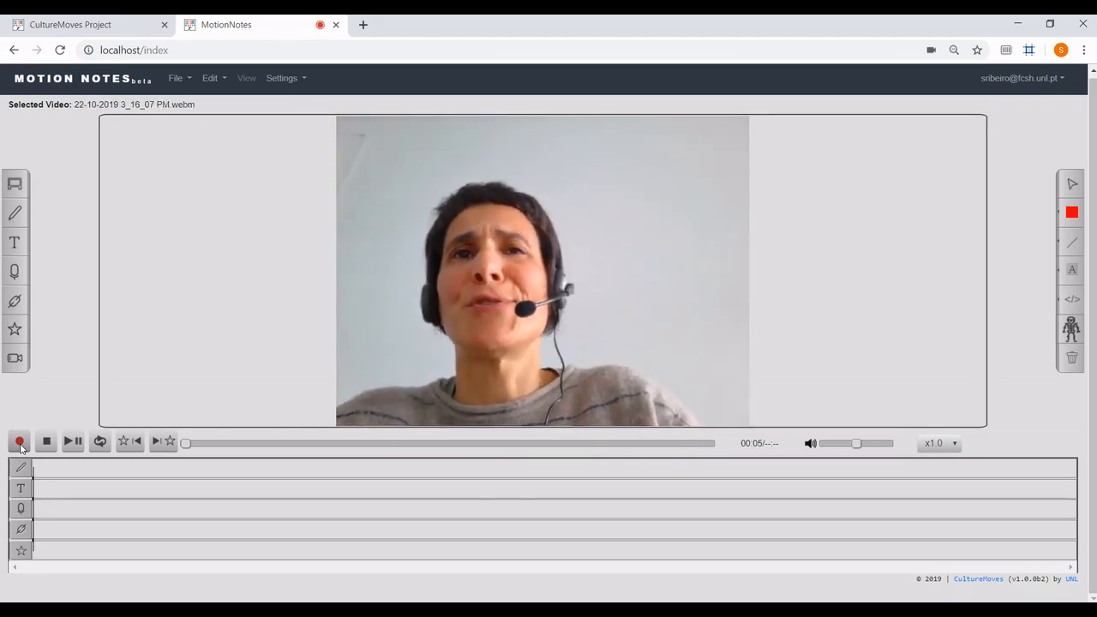
click(46, 442)
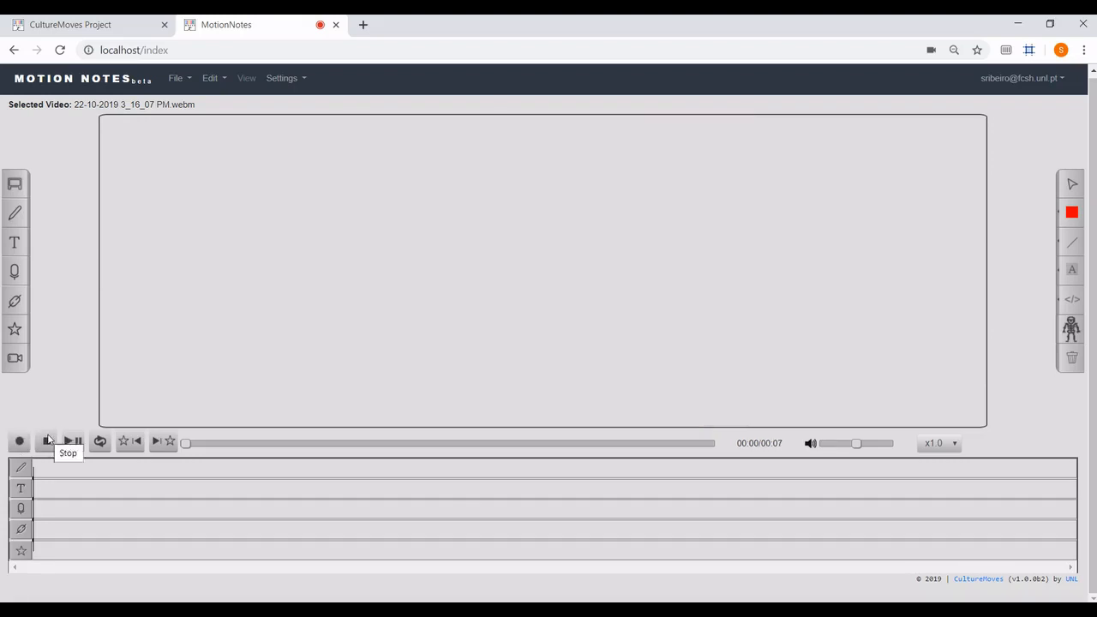
Activate delay mode and record a second webcam video of about 18 seconds.
click(16, 186)
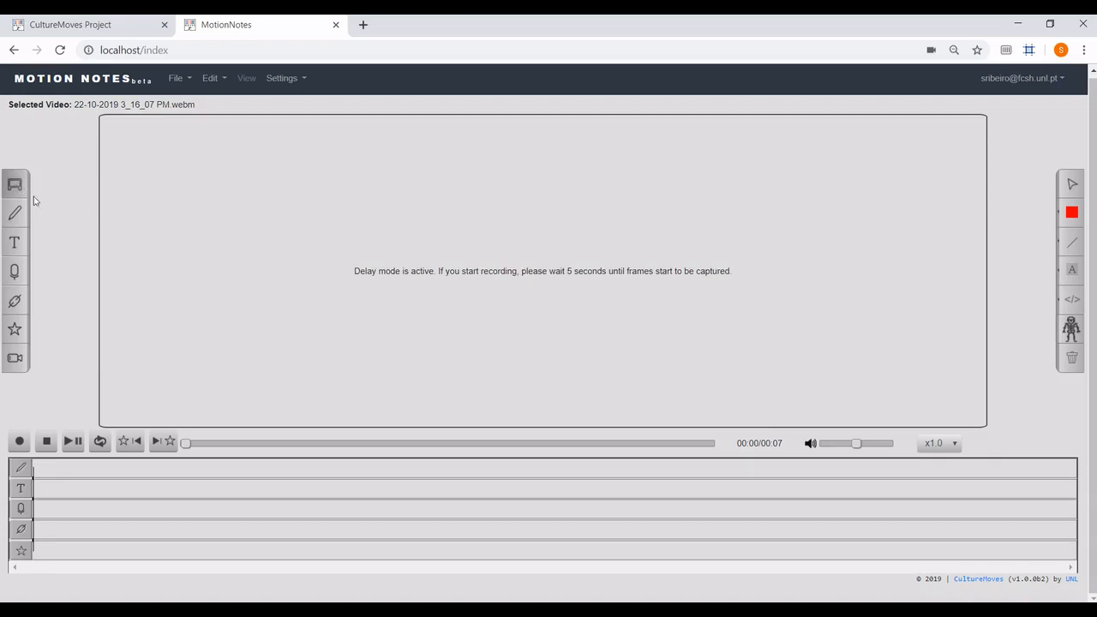
click(20, 441)
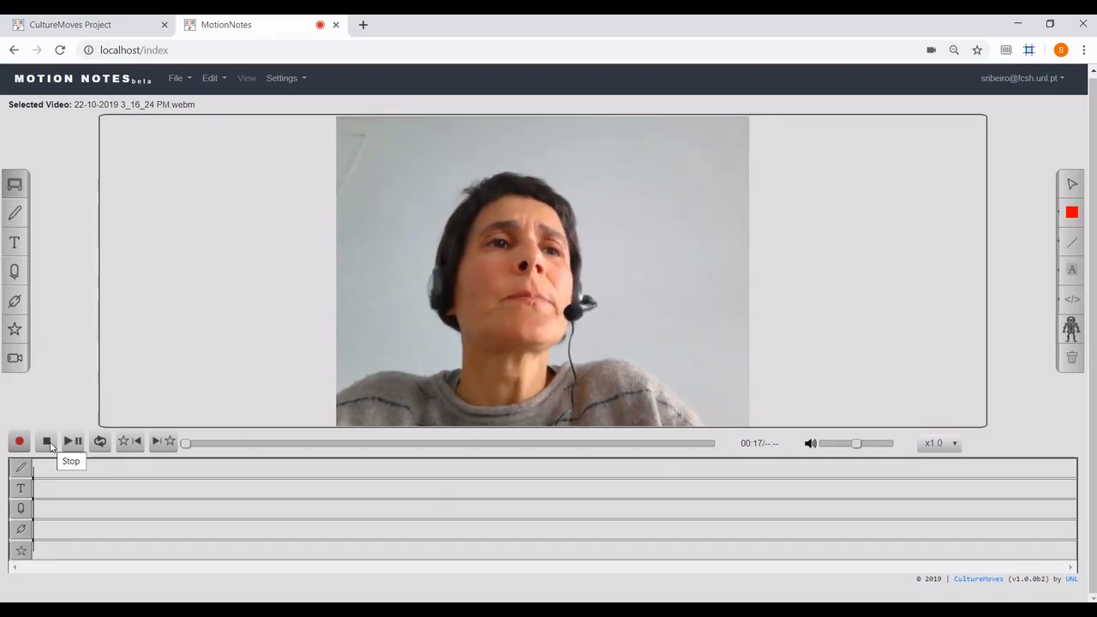
click(48, 442)
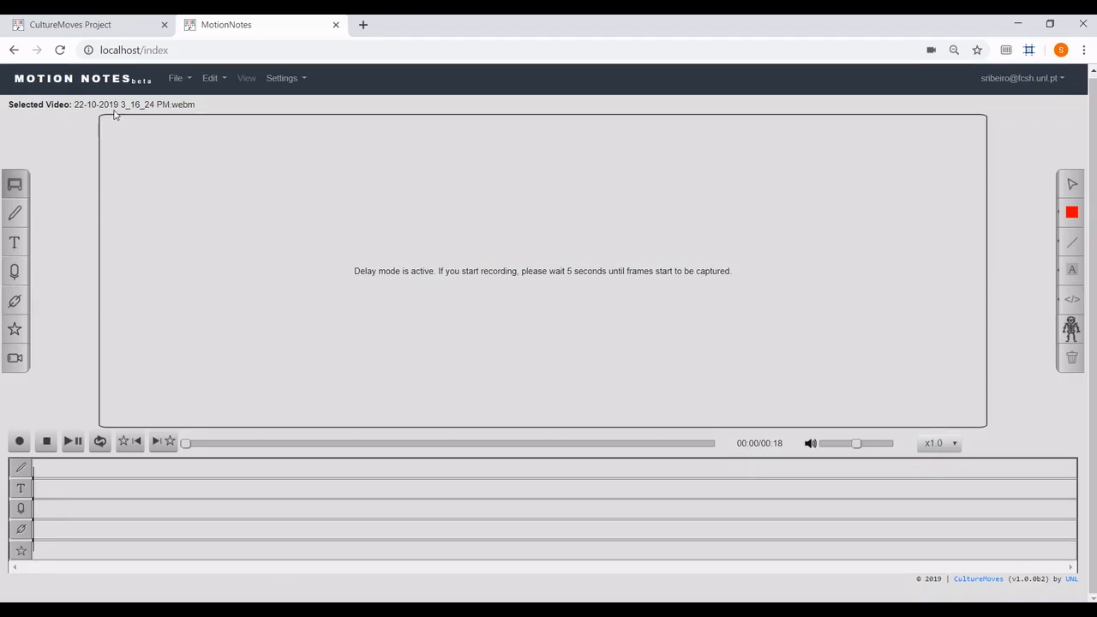
Play back the start of the newly recorded webcam video and stop it.
click(73, 452)
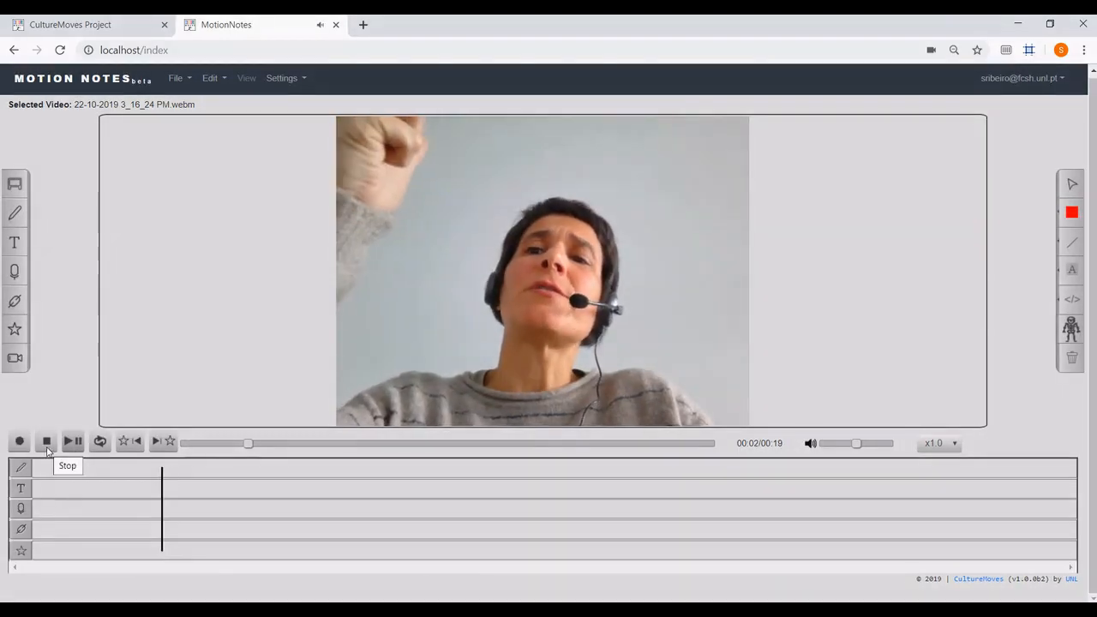
click(46, 444)
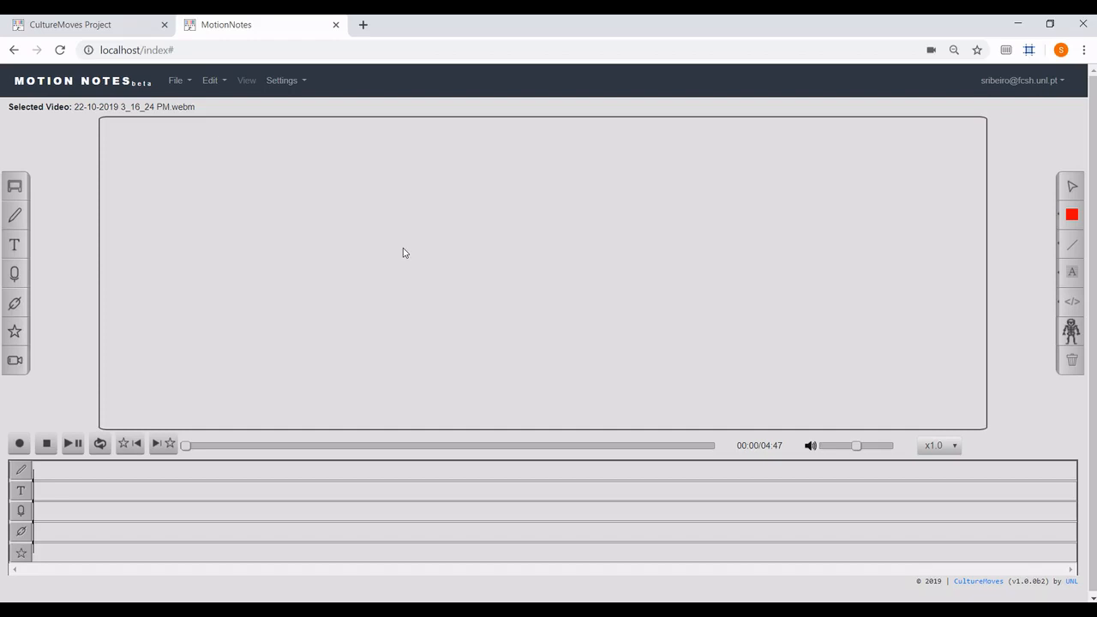
click(174, 80)
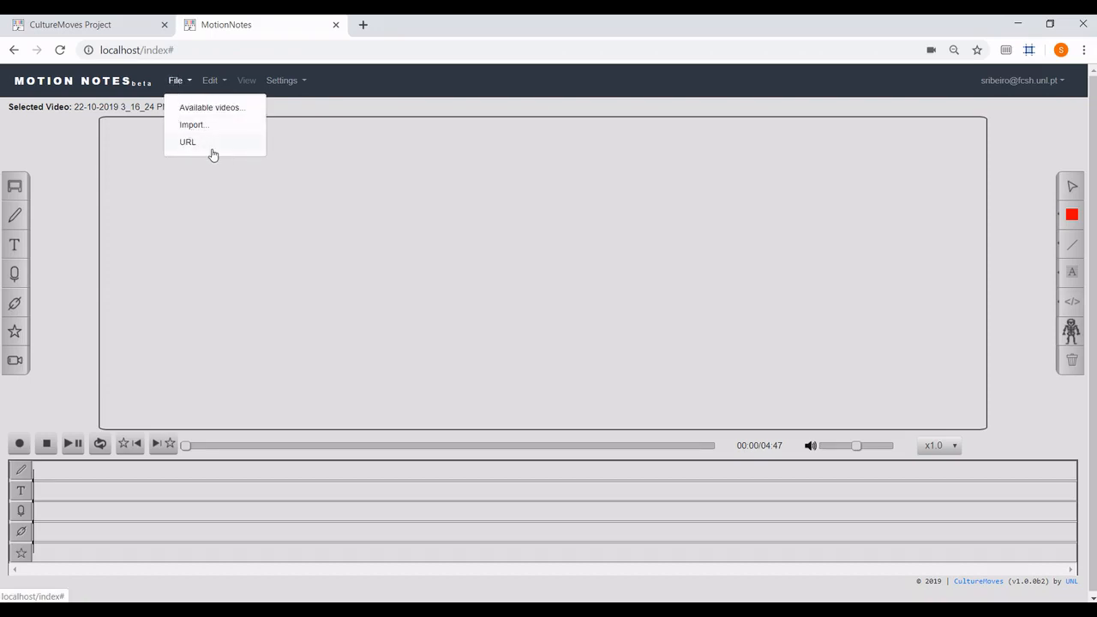
click(212, 150)
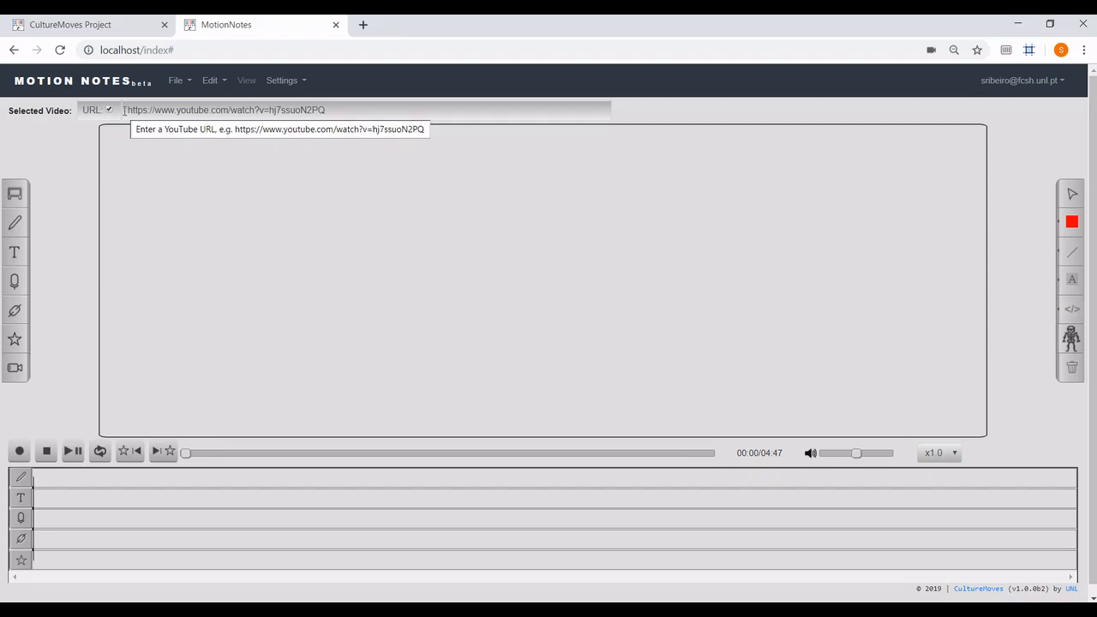
drag(124, 111, 345, 101)
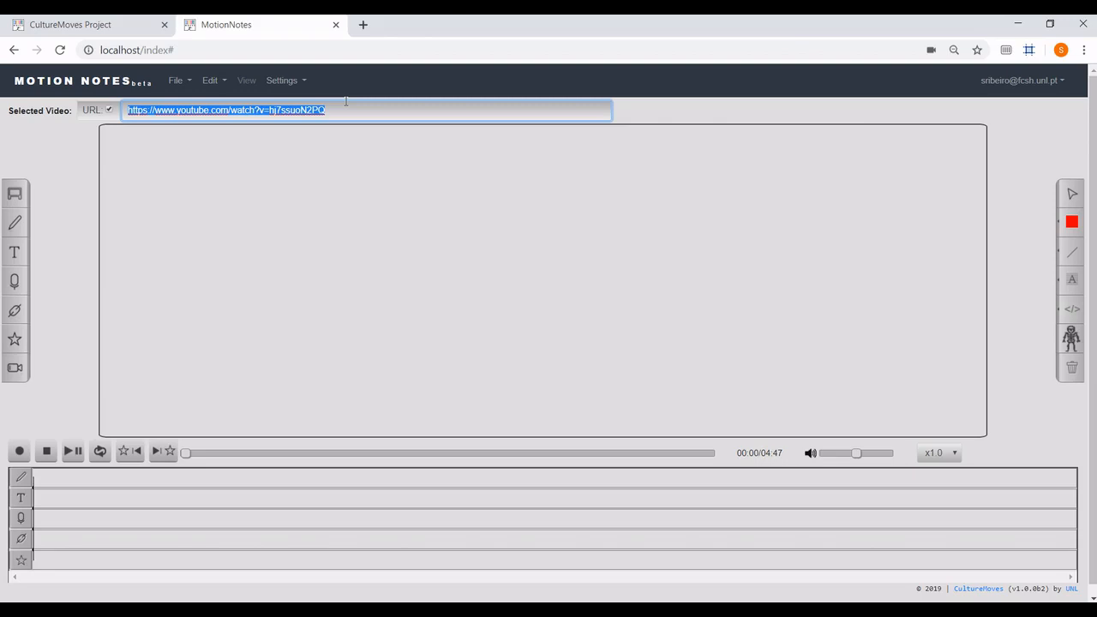
click(345, 114)
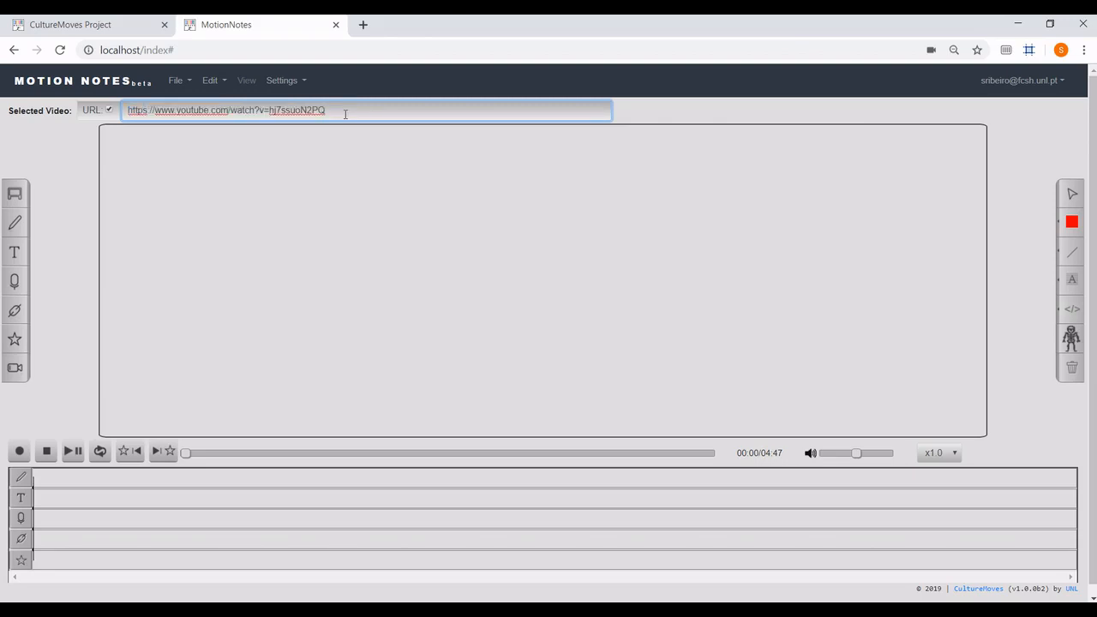
click(73, 457)
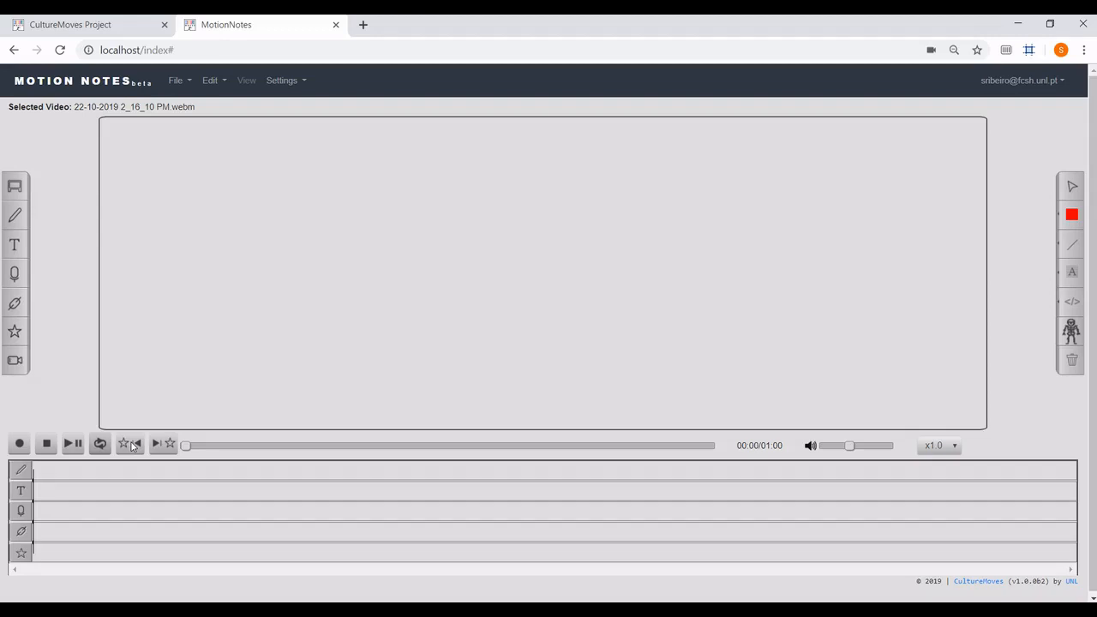
Play the imported dance video, restart it from the beginning and raise its volume slightly.
click(73, 446)
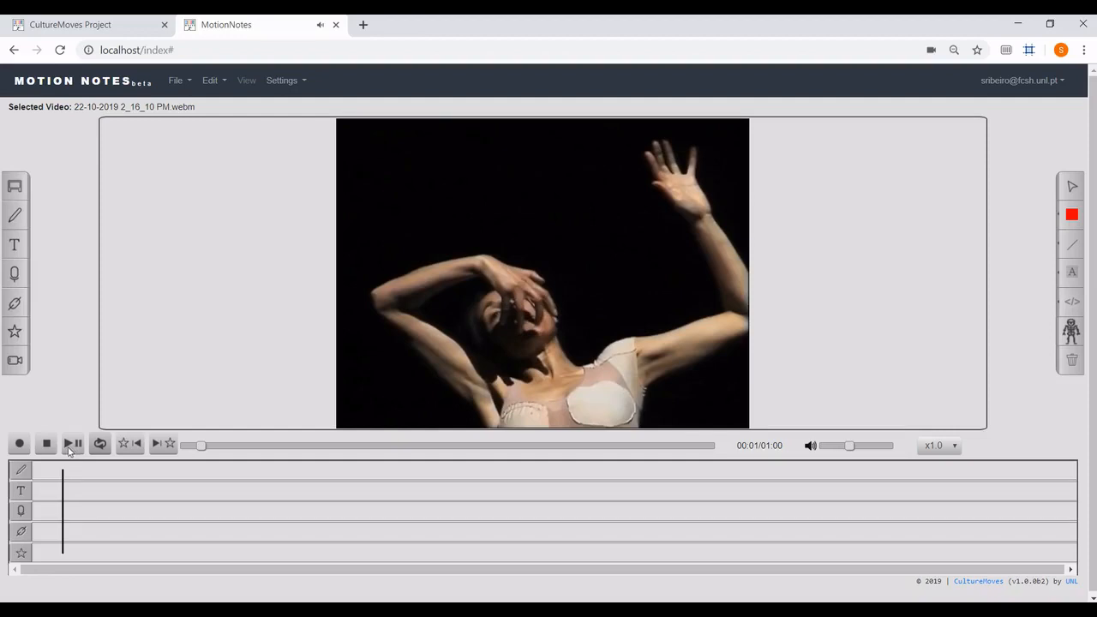
click(47, 443)
click(74, 448)
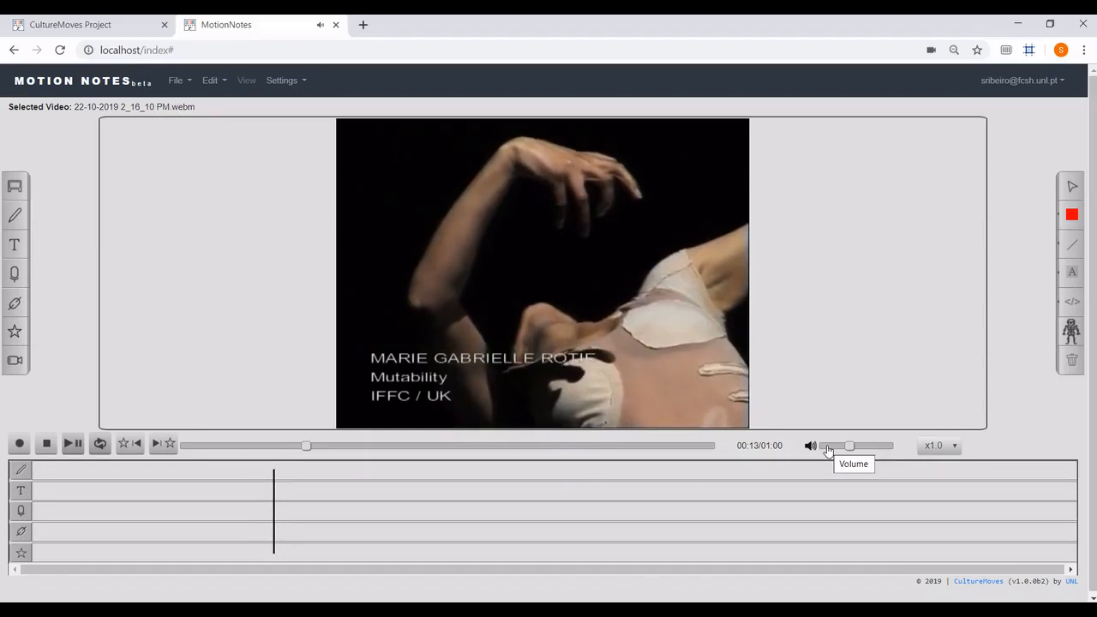
mouse_move(847, 447)
mouse_down()
mouse_move(884, 449)
mouse_move(851, 448)
mouse_up()
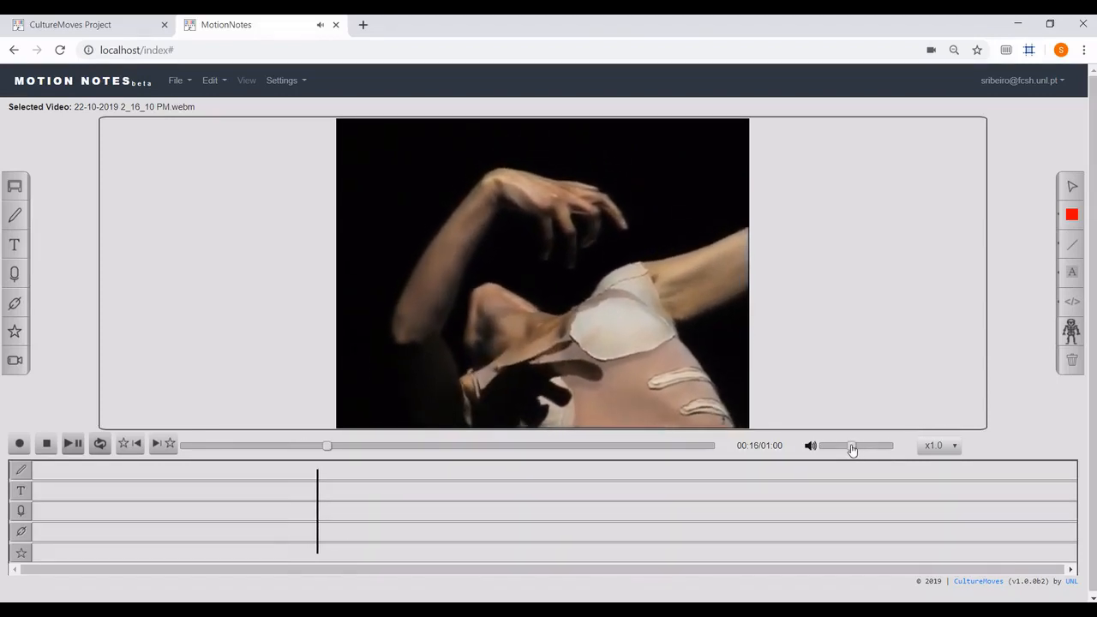
Try the playback speeds x0.5 and x2.0 on the dance video and return to x1.0.
click(945, 446)
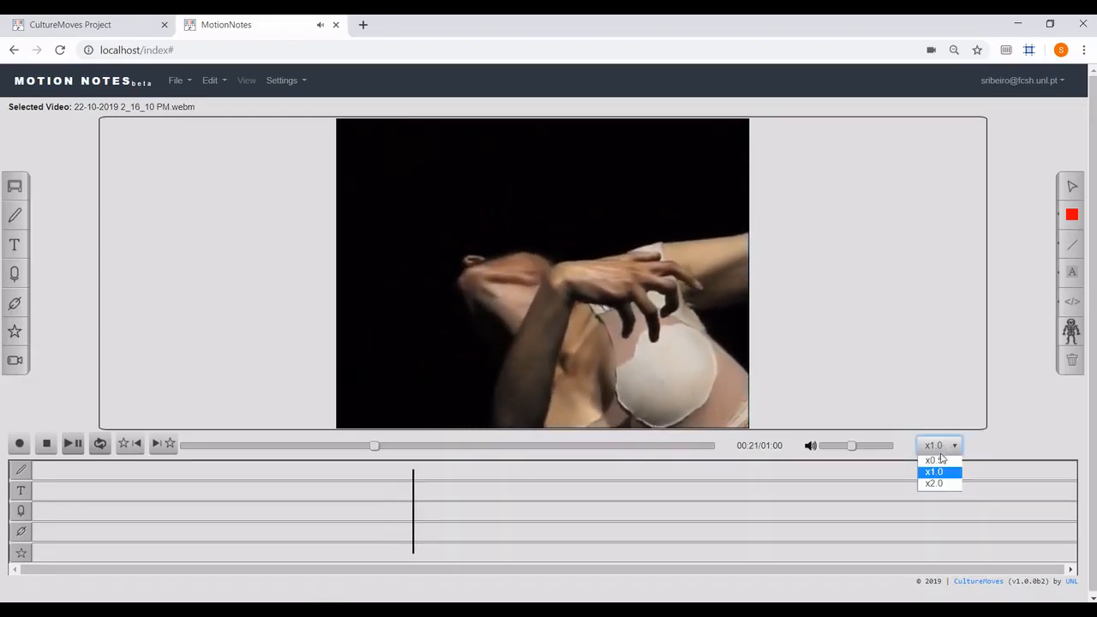
click(937, 460)
click(940, 455)
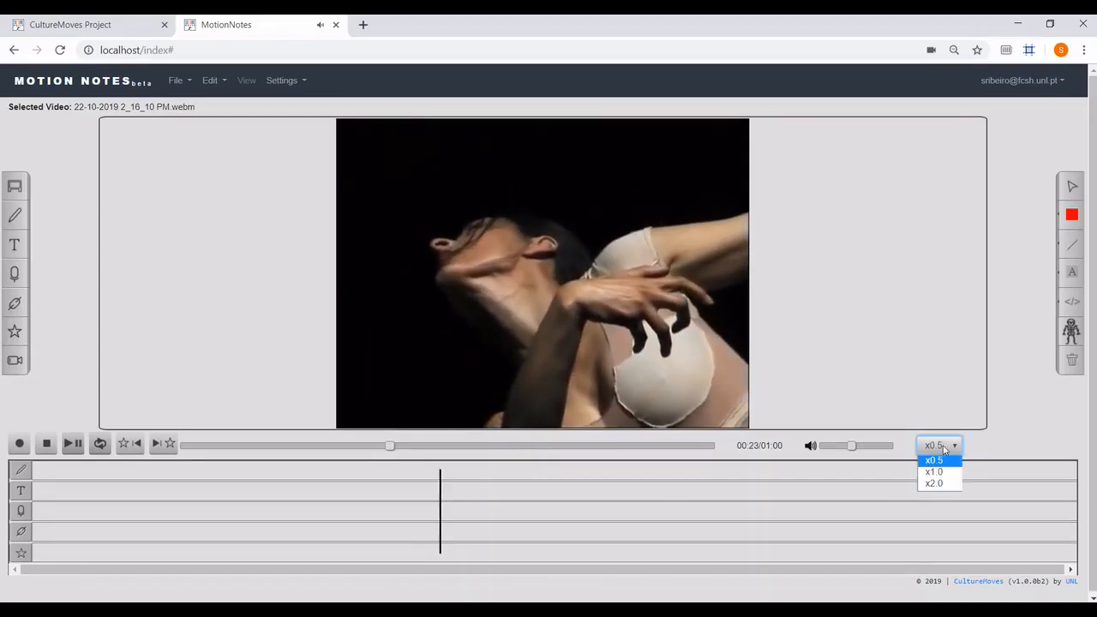
click(946, 484)
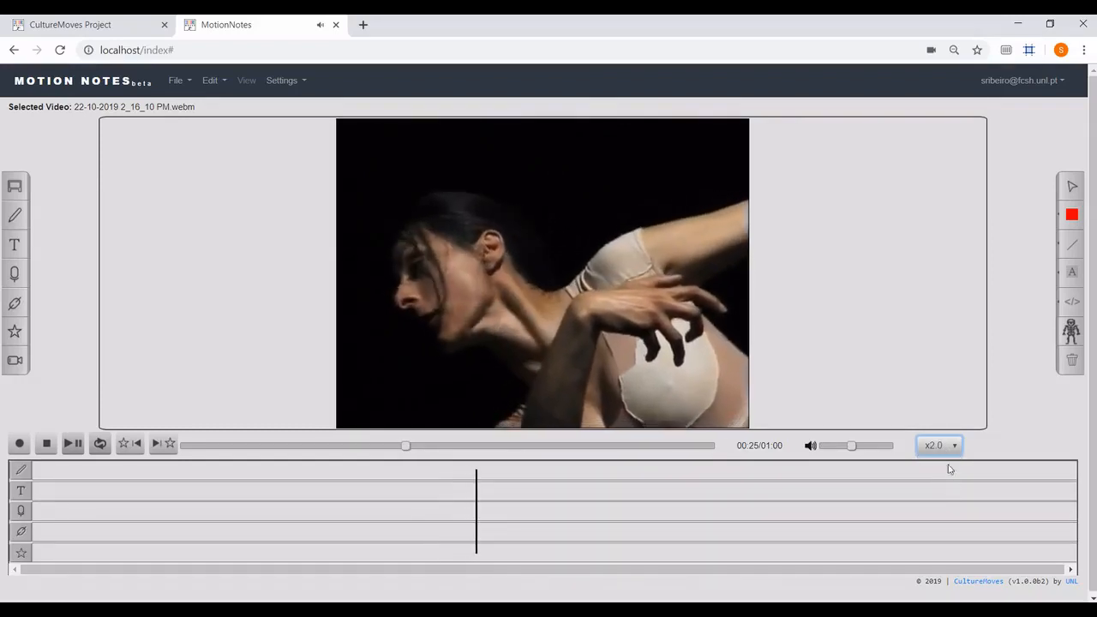
click(942, 446)
click(948, 473)
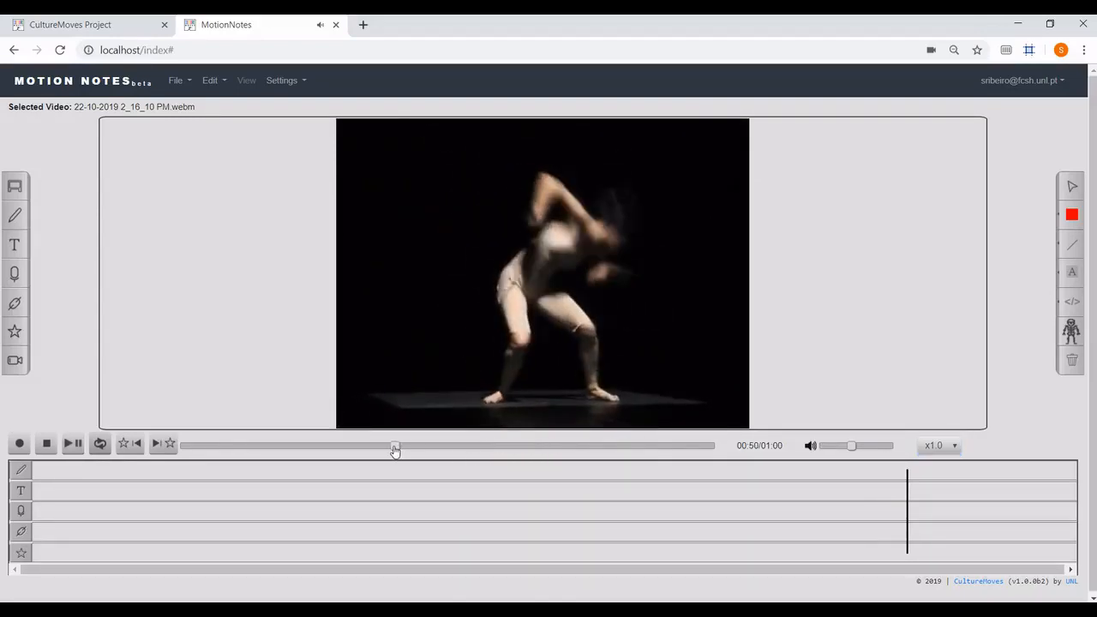
Jump back and forth between early, middle and late moments of the dance video.
drag(394, 450, 395, 450)
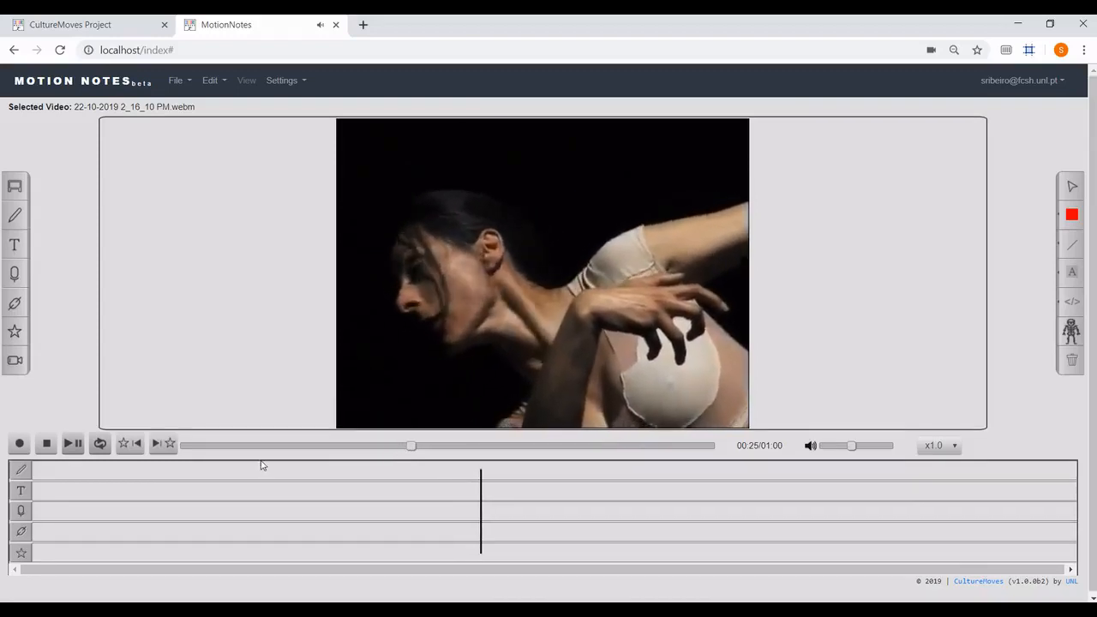
click(238, 446)
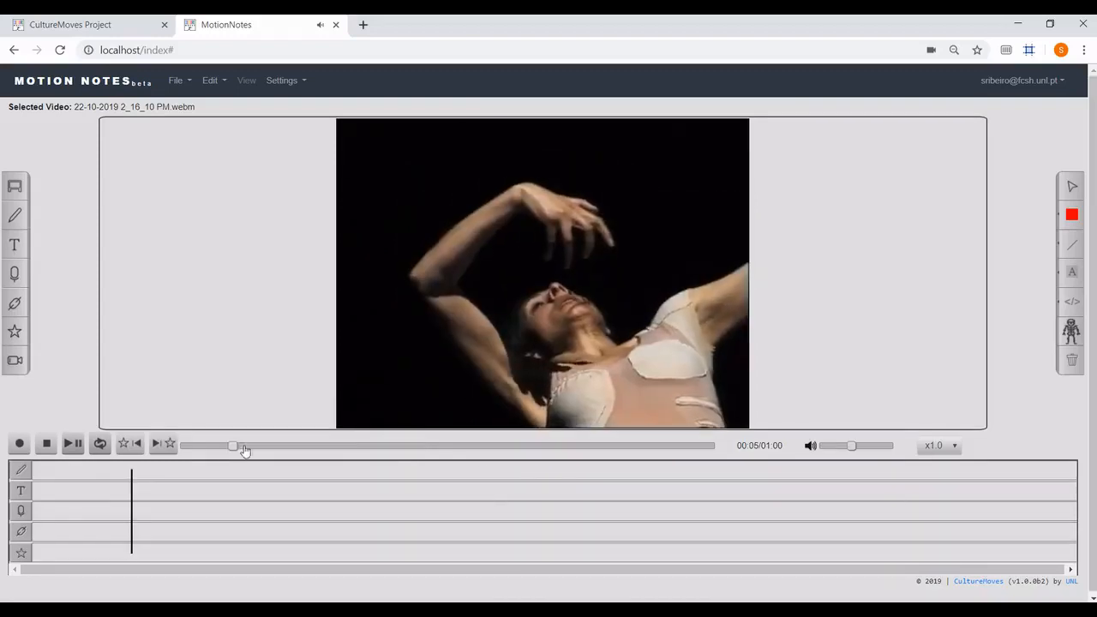
click(602, 447)
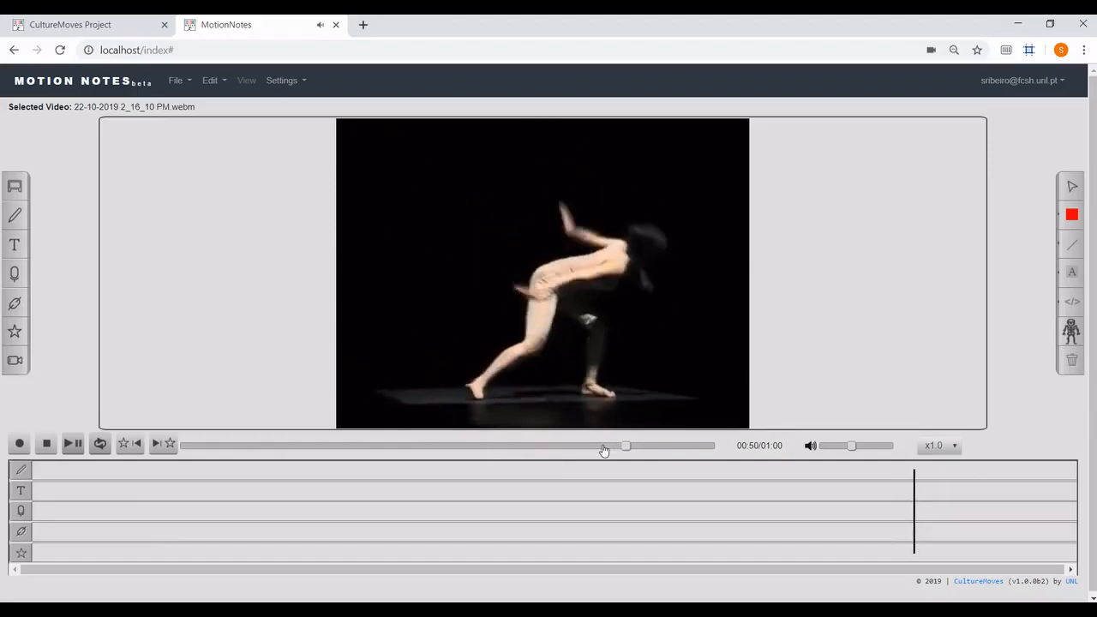
click(85, 489)
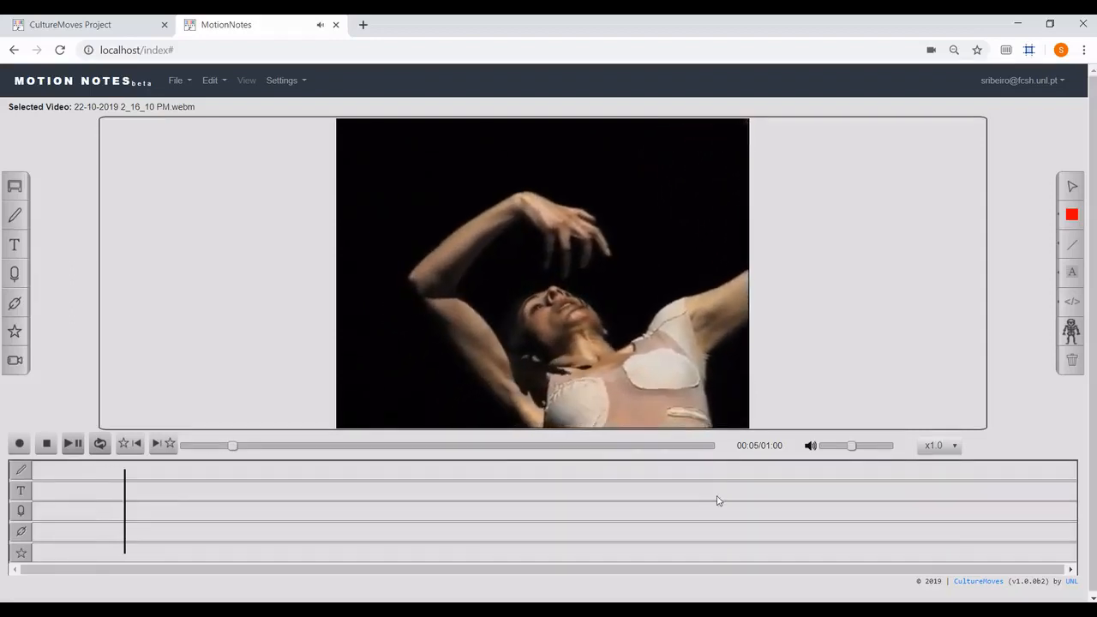
click(717, 499)
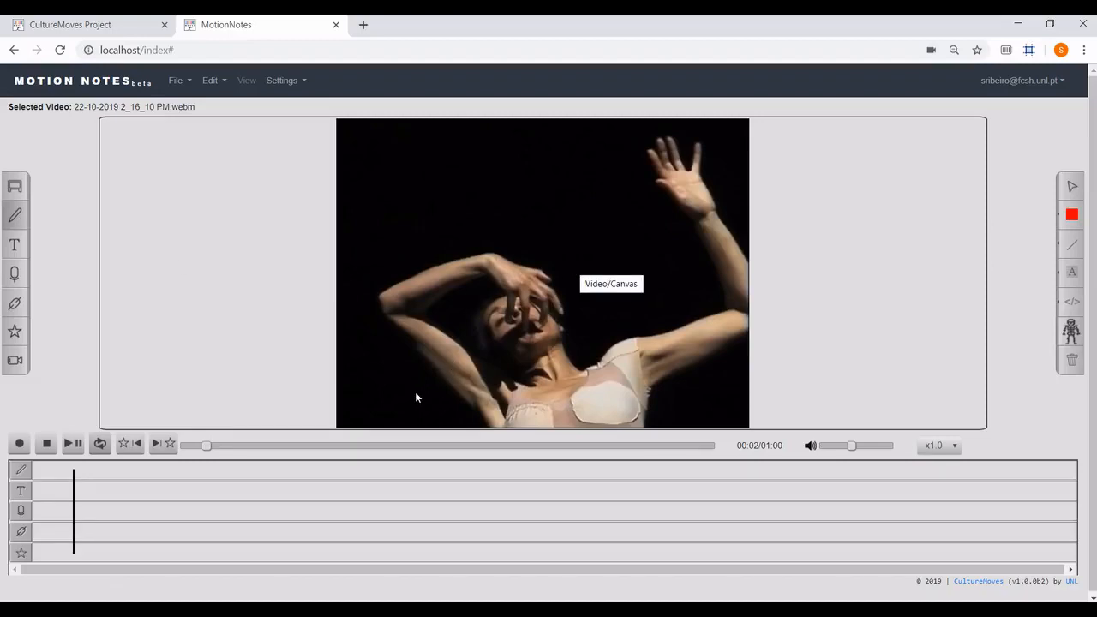
At 00:02, draw a thin red arrow around the dancer's bent arm and a normal-width dashed green arrow circling the raised hand.
drag(415, 394, 384, 335)
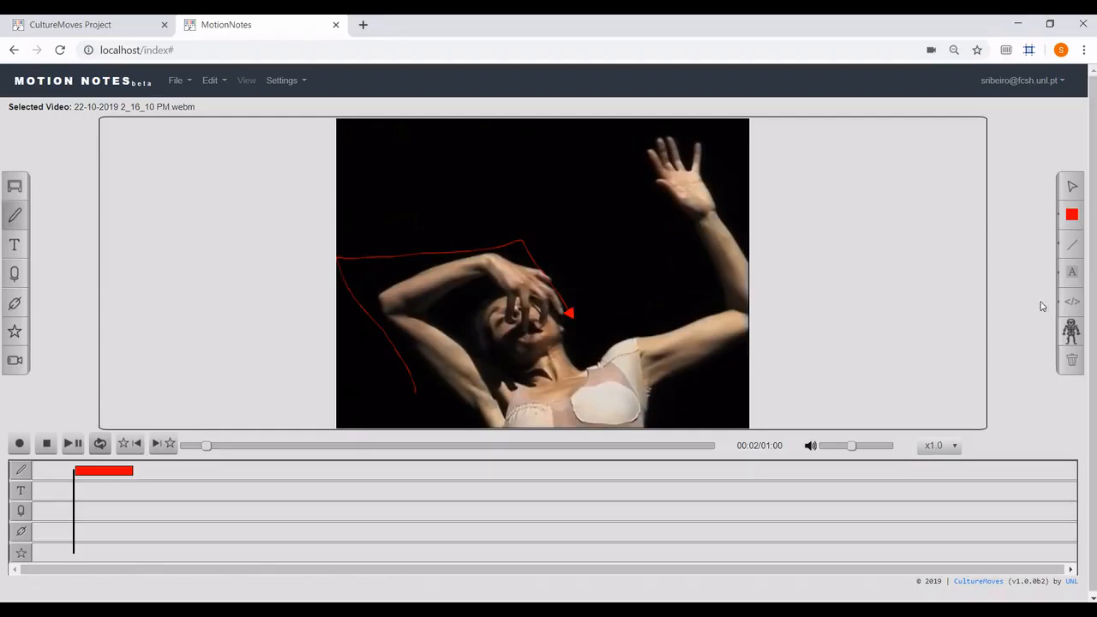
click(1067, 220)
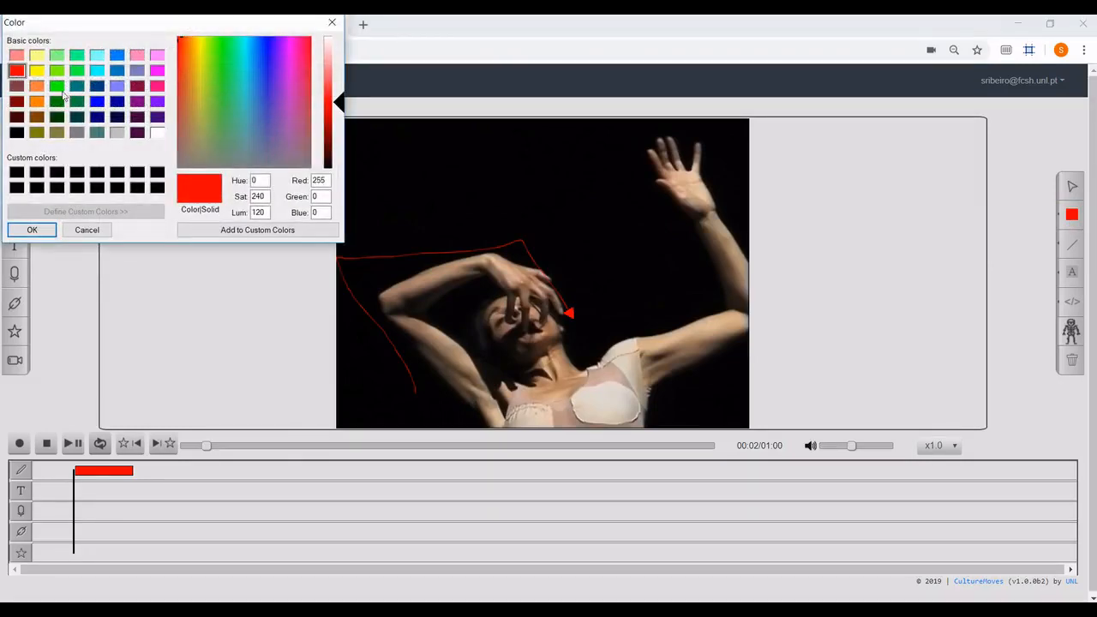
click(57, 86)
click(39, 229)
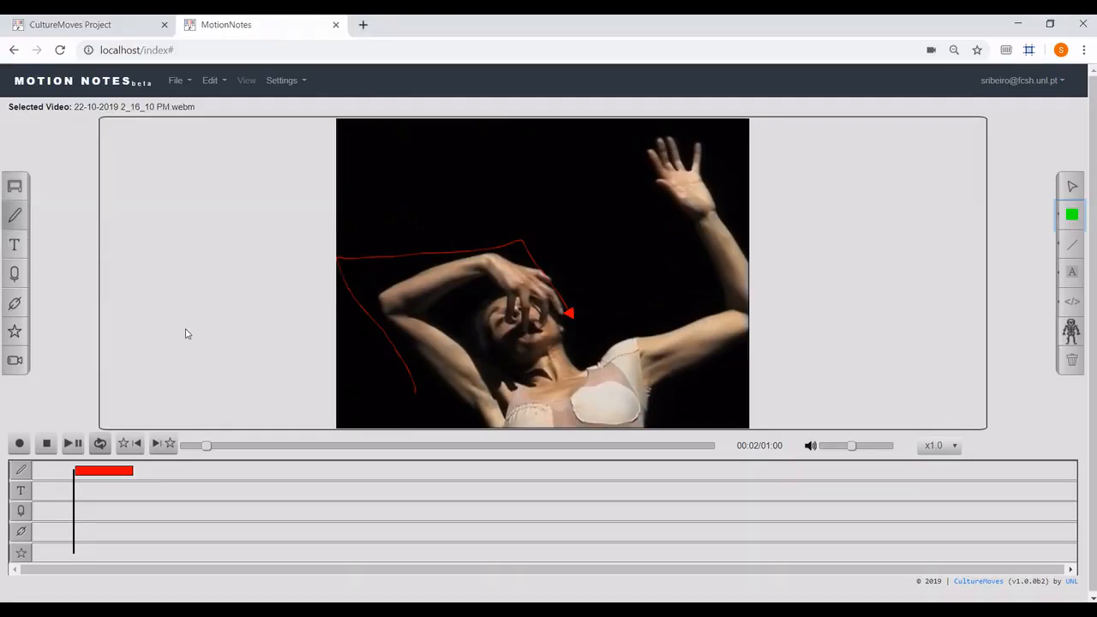
click(1065, 249)
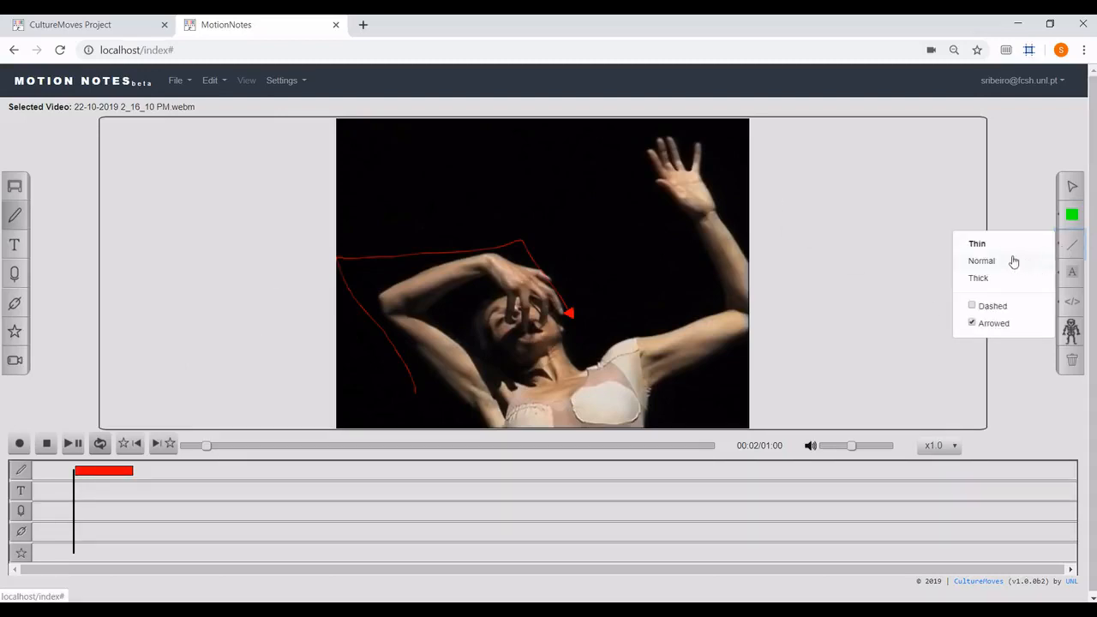
click(984, 307)
click(977, 260)
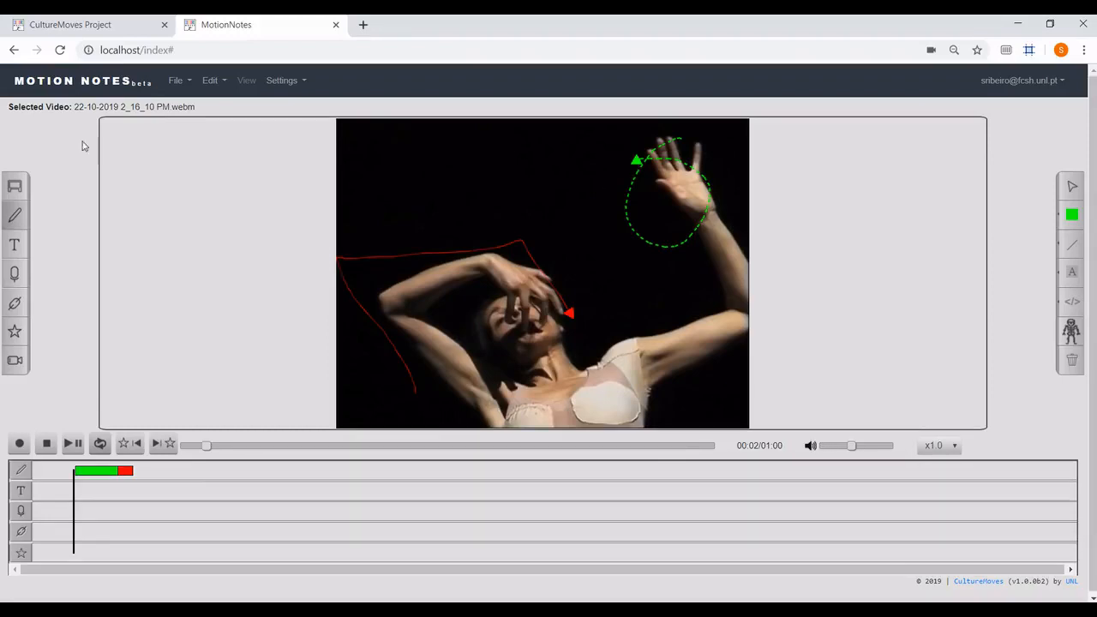
Add the green text annotation "write some text" beside the raised arm at 00:06 and view the font size options.
click(15, 250)
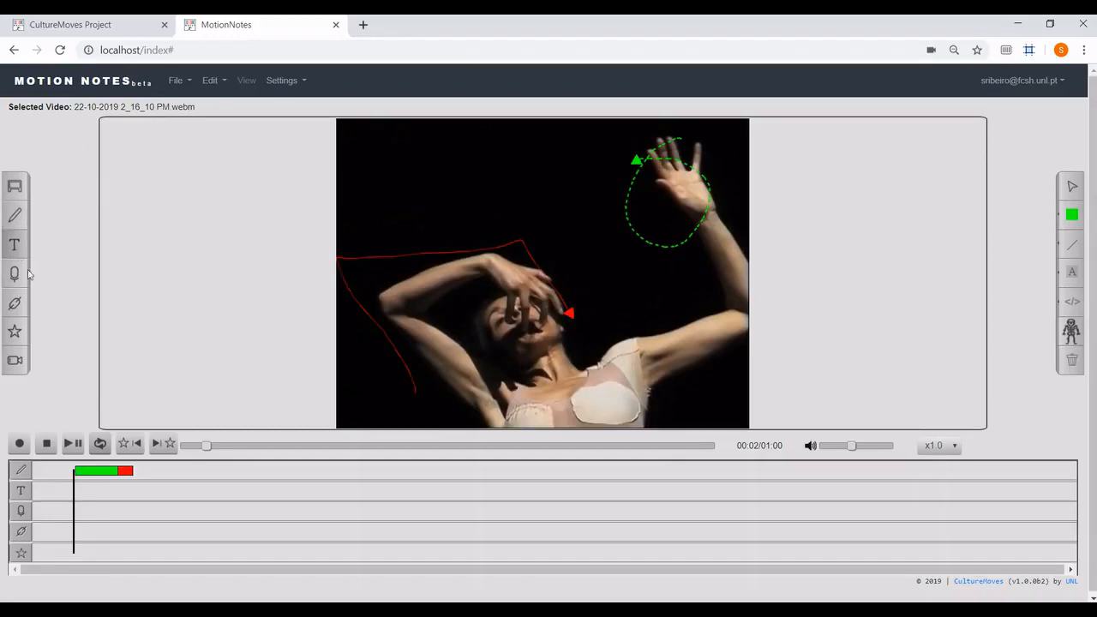
click(69, 444)
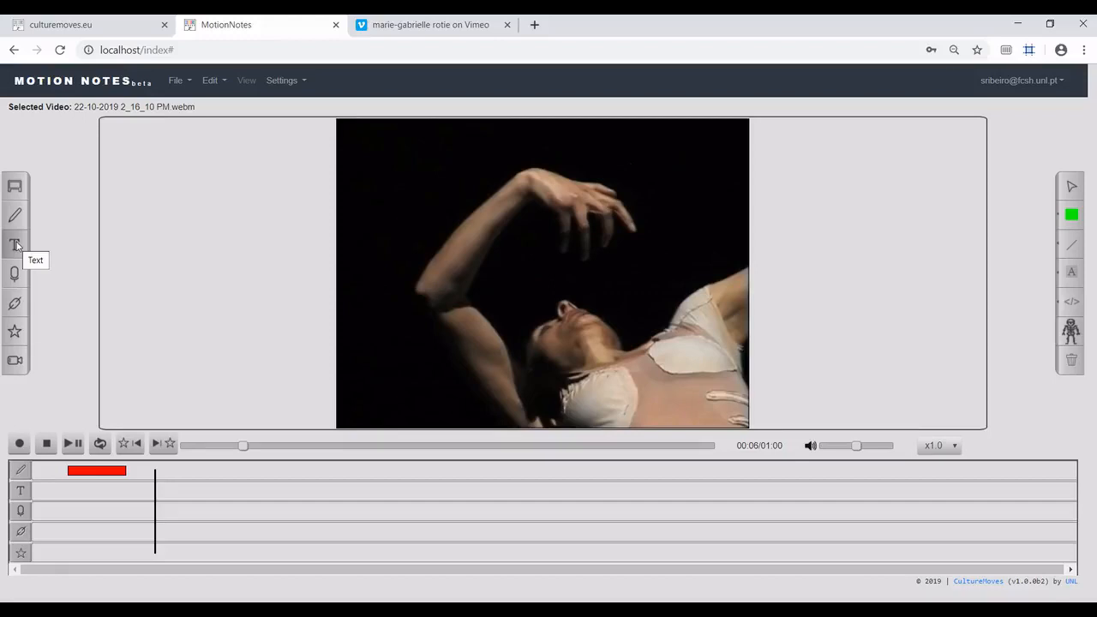
click(15, 245)
click(397, 186)
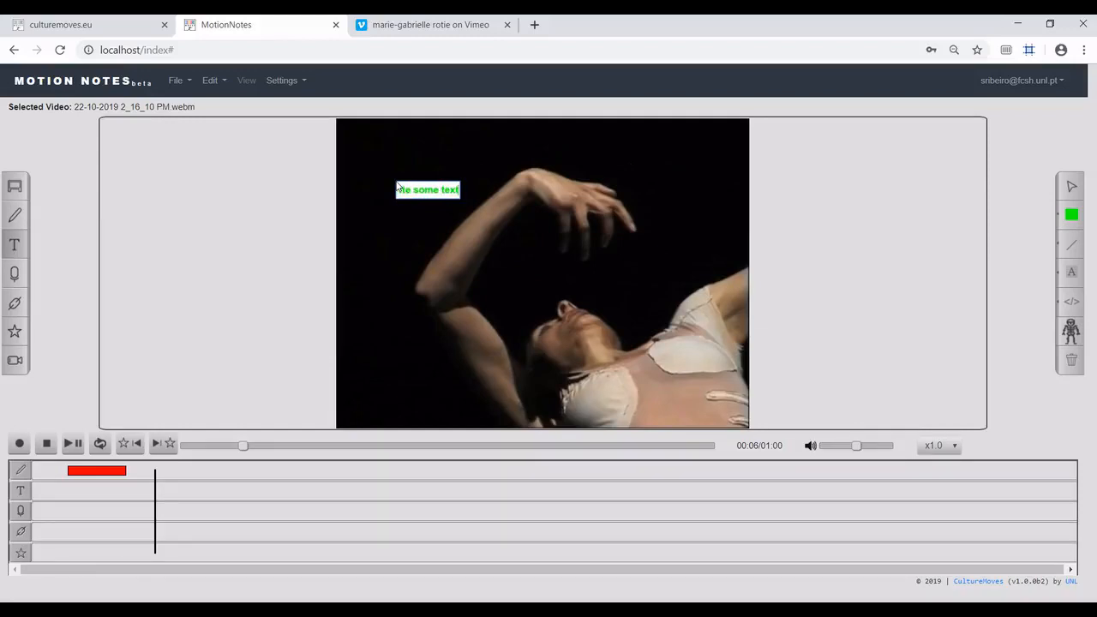
key(Return)
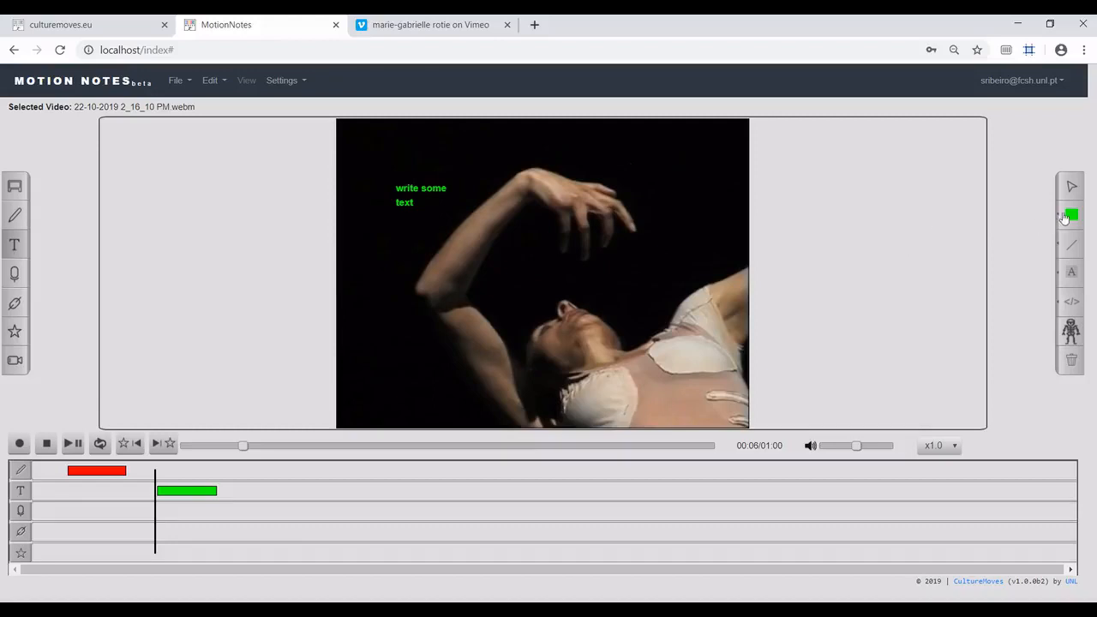
click(1072, 273)
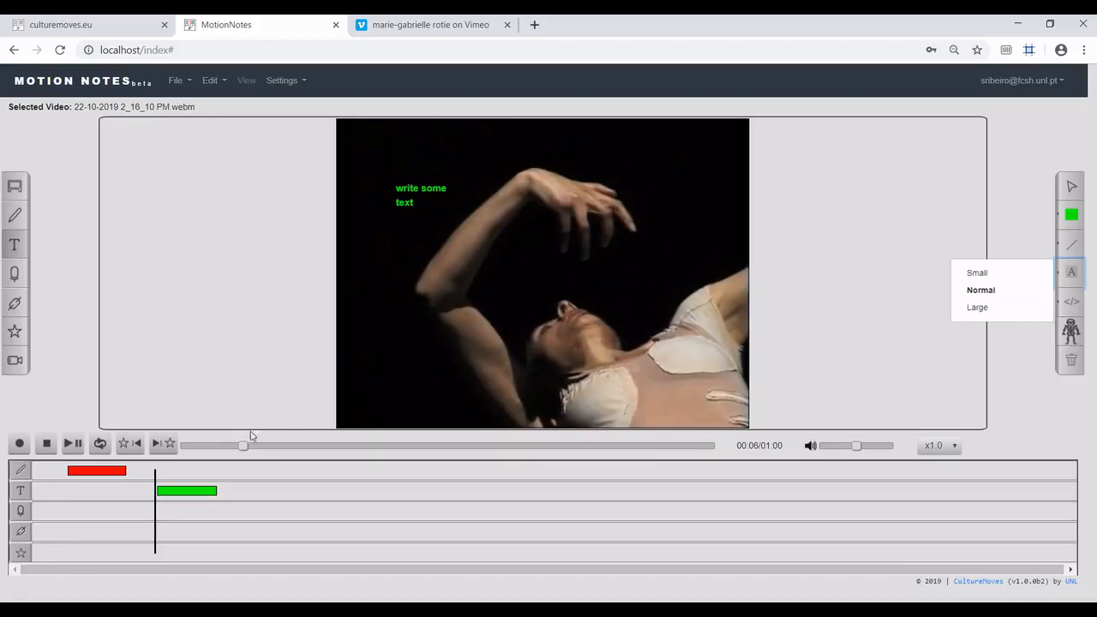
Advance the video to 00:11 and record a short voice annotation there.
click(74, 442)
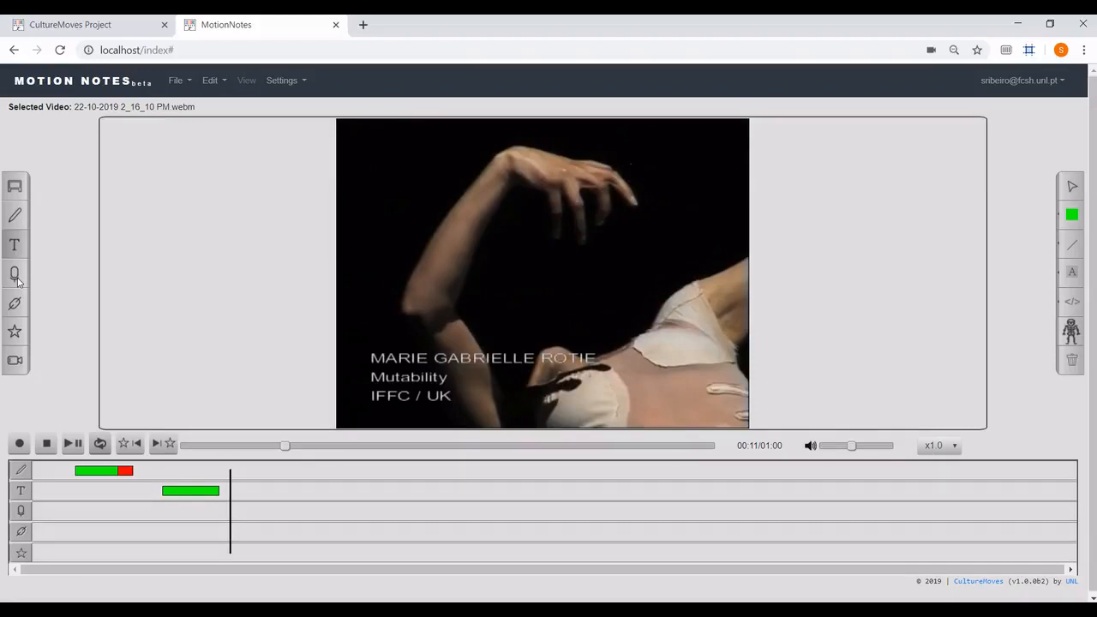
click(15, 275)
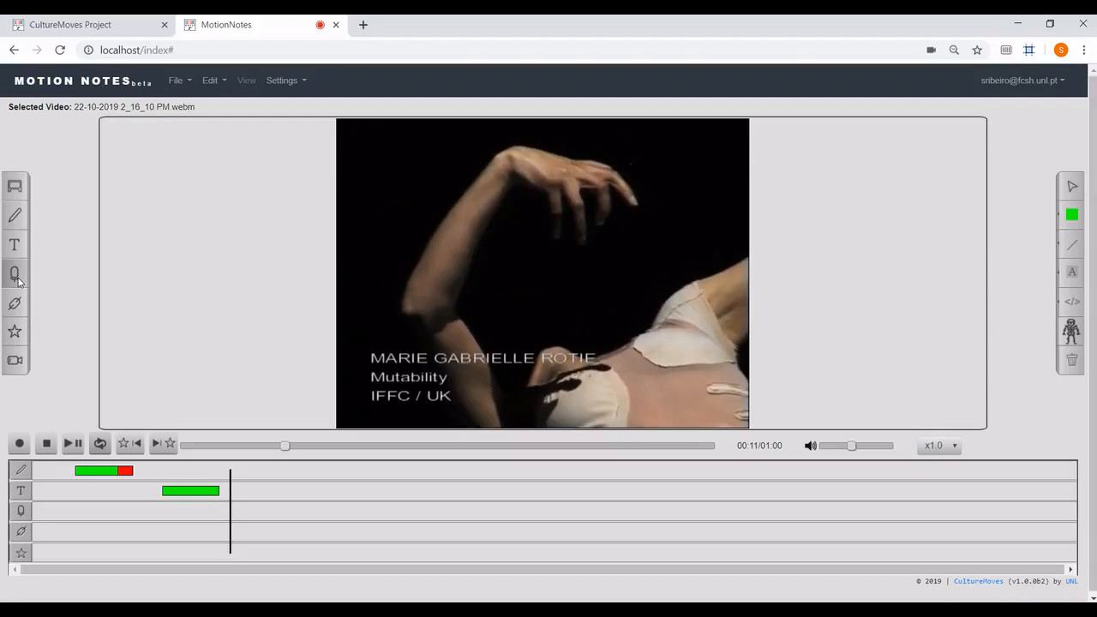
click(17, 276)
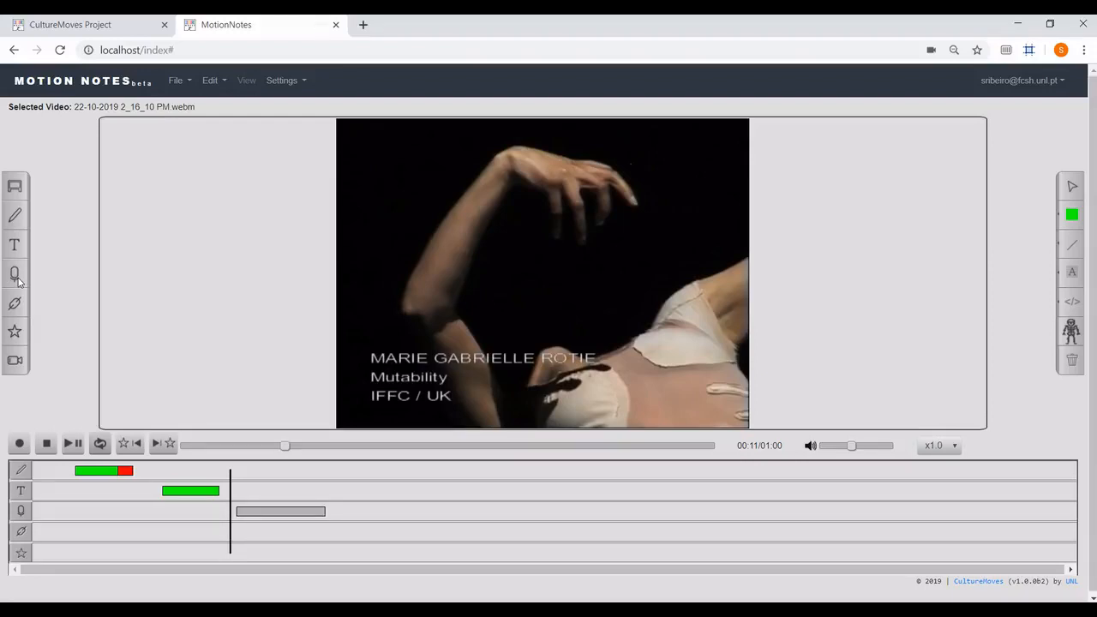
Advance the video to 00:17 and add a hyperlink annotation with the artist's Vimeo profile URL beside the arm.
click(73, 444)
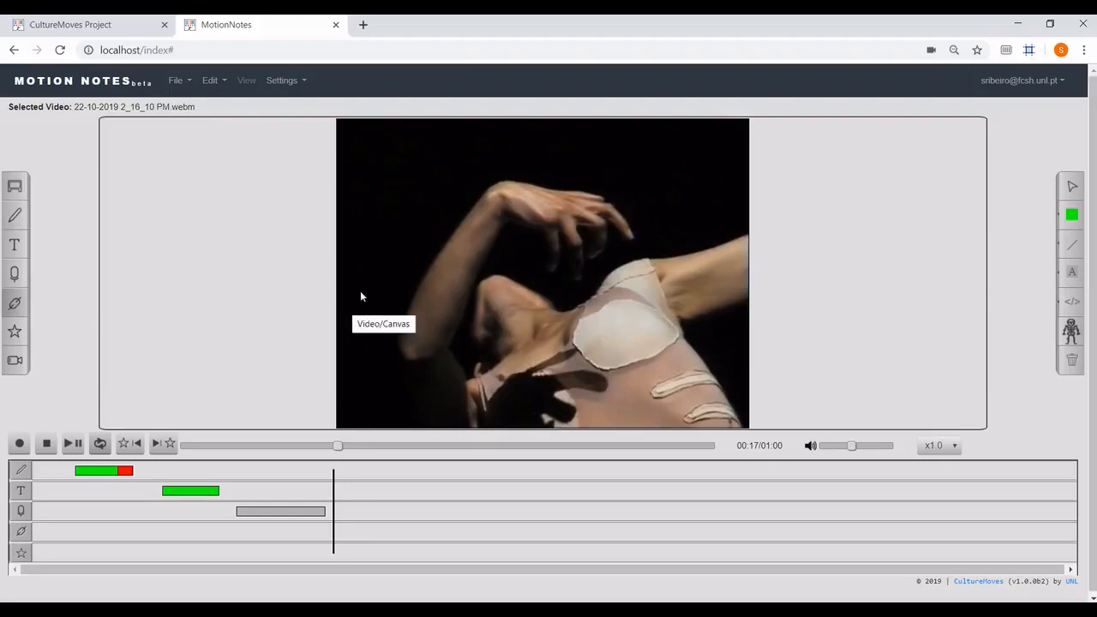
click(398, 210)
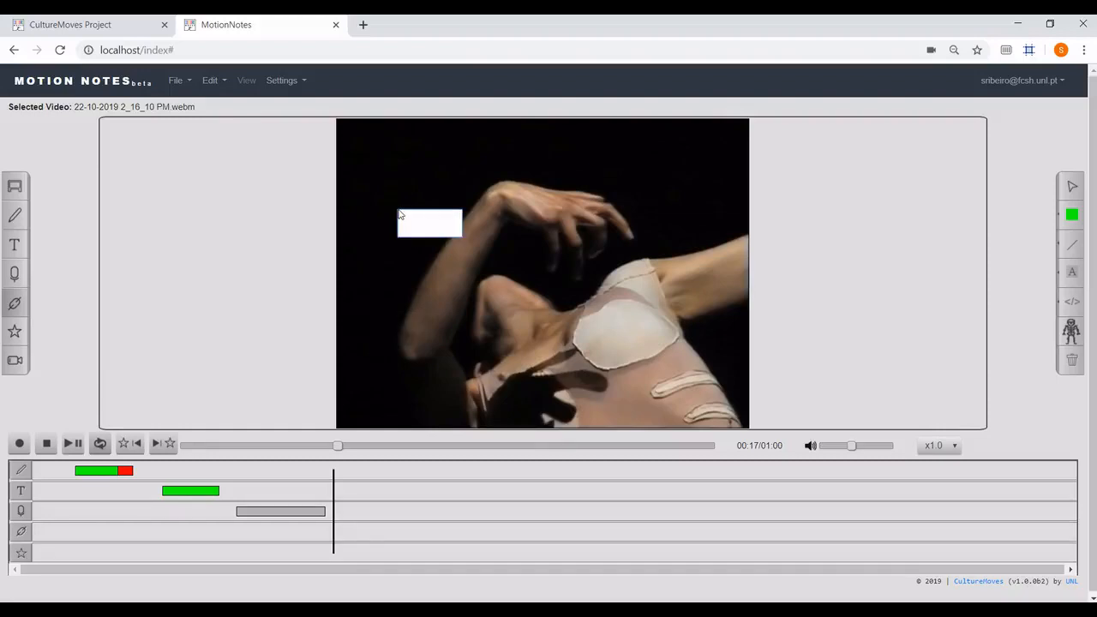
text(5385724)
key(Return)
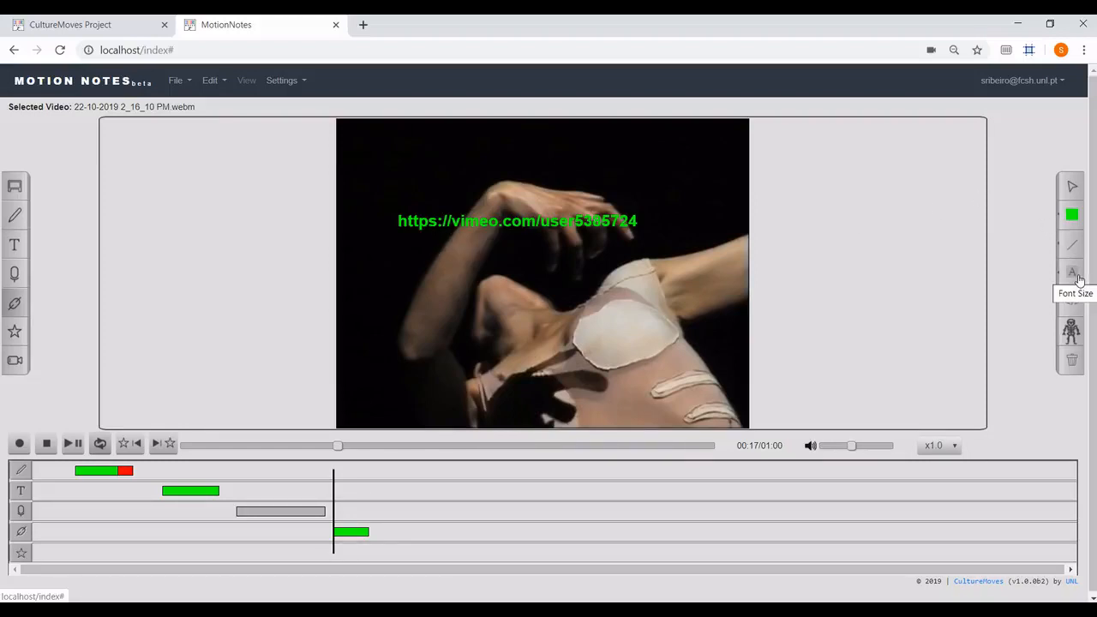
Play past the link annotation, go back to it, open its Vimeo page and return to MotionNotes.
click(73, 444)
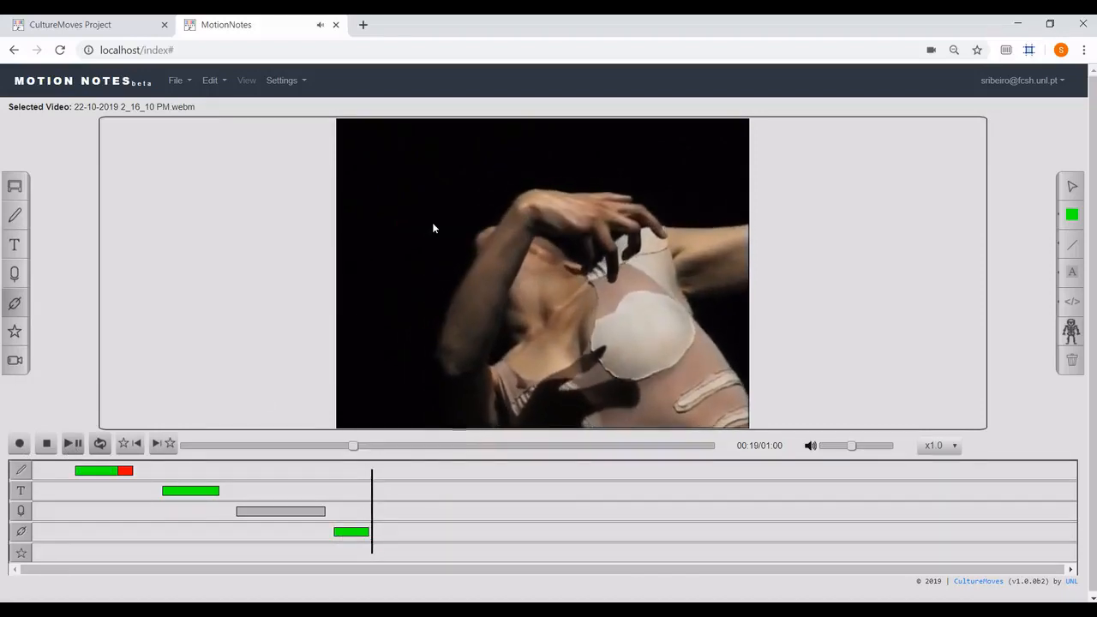
click(334, 496)
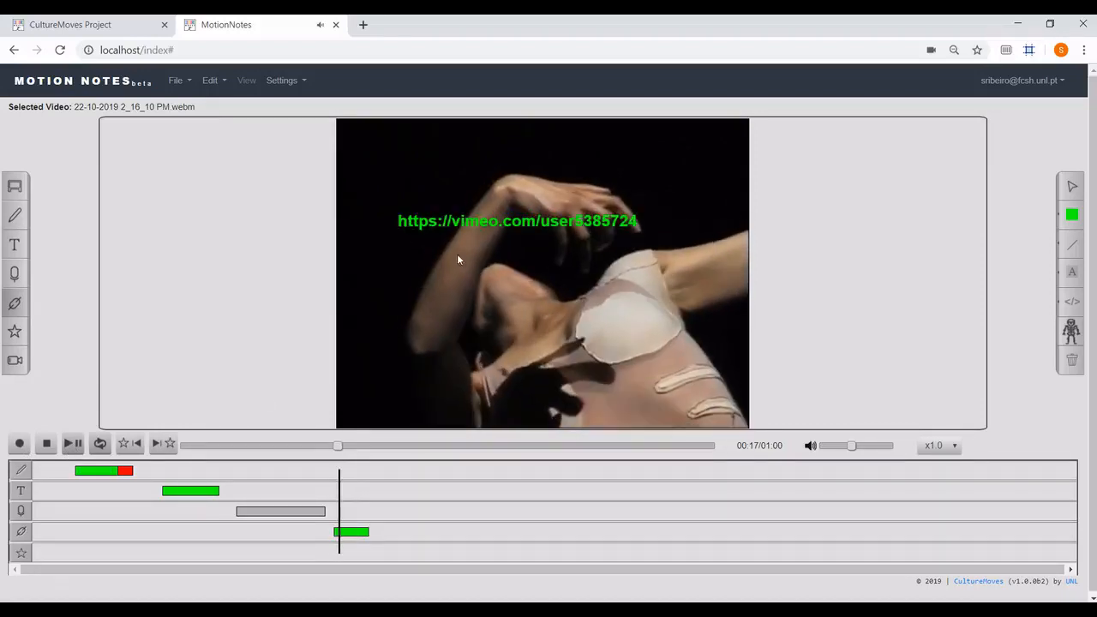
click(472, 225)
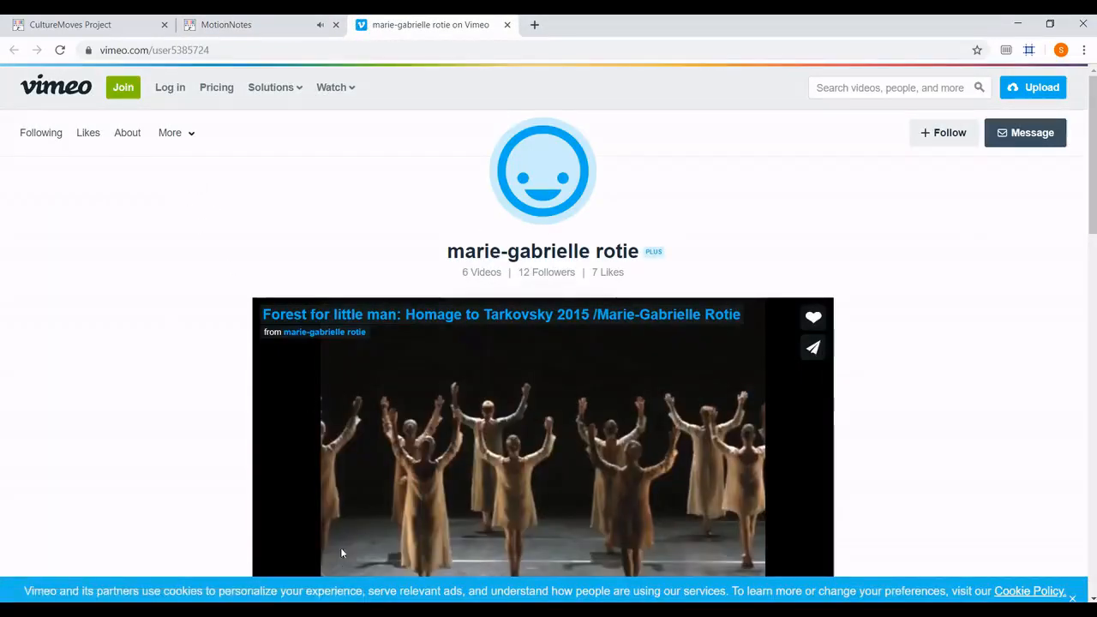
mouse_move(333, 83)
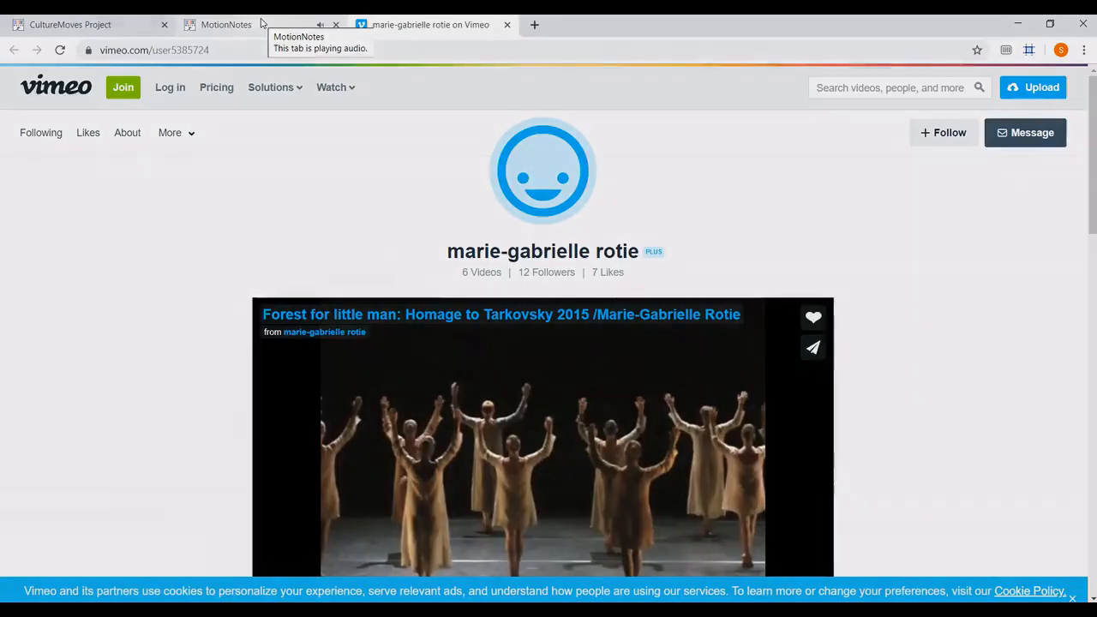
click(261, 23)
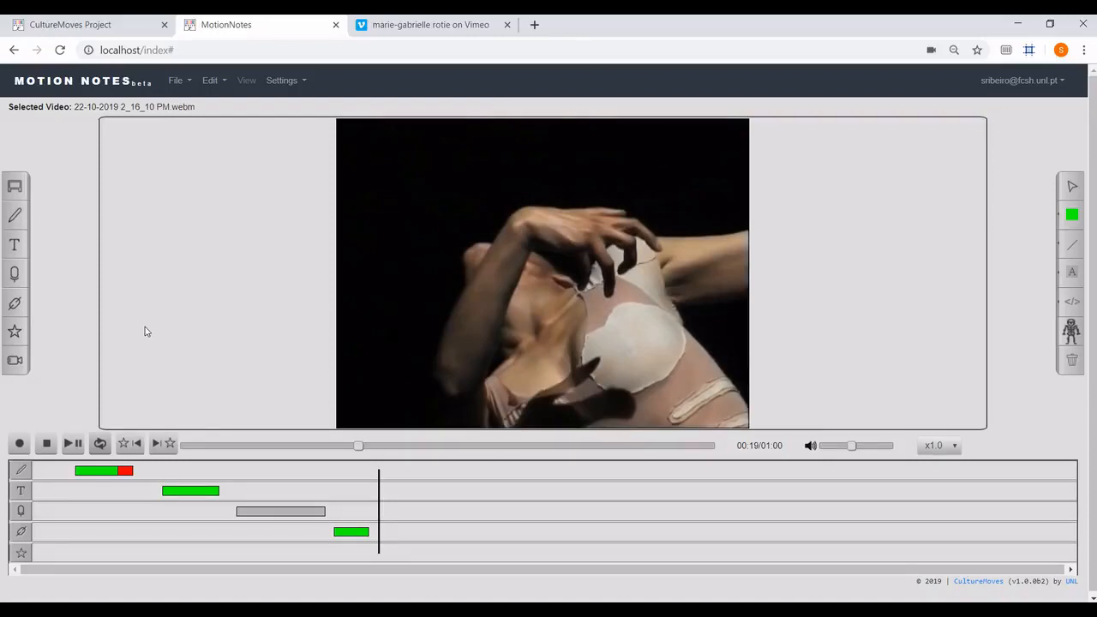
Create a red heart mark with the description "love it!" and place it on the dancer's upper body at 00:19.
click(282, 82)
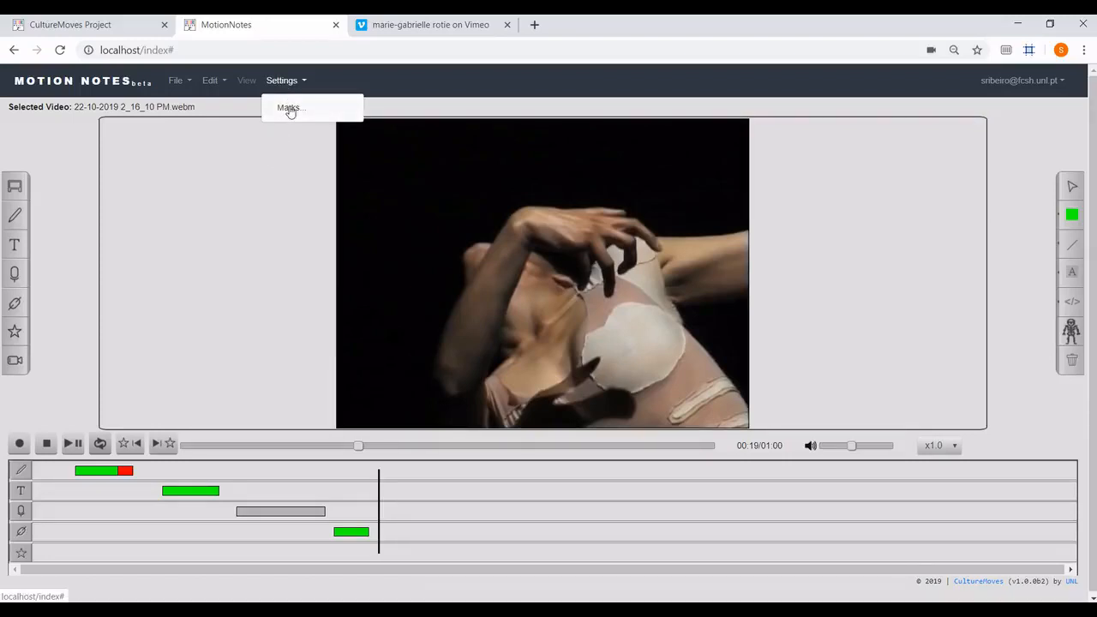
click(289, 109)
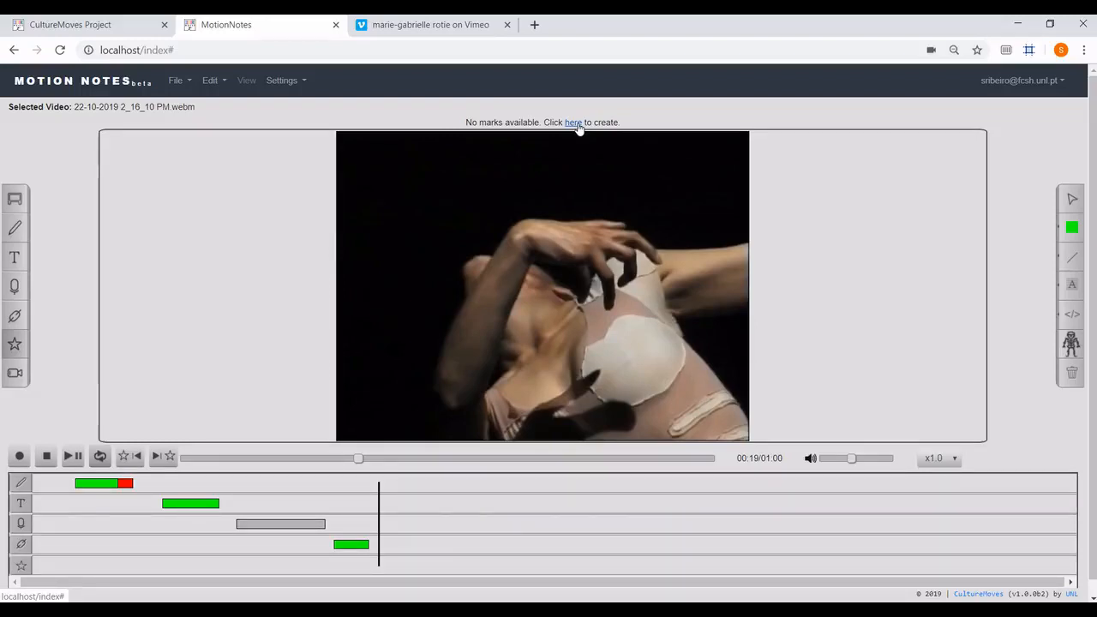
click(572, 123)
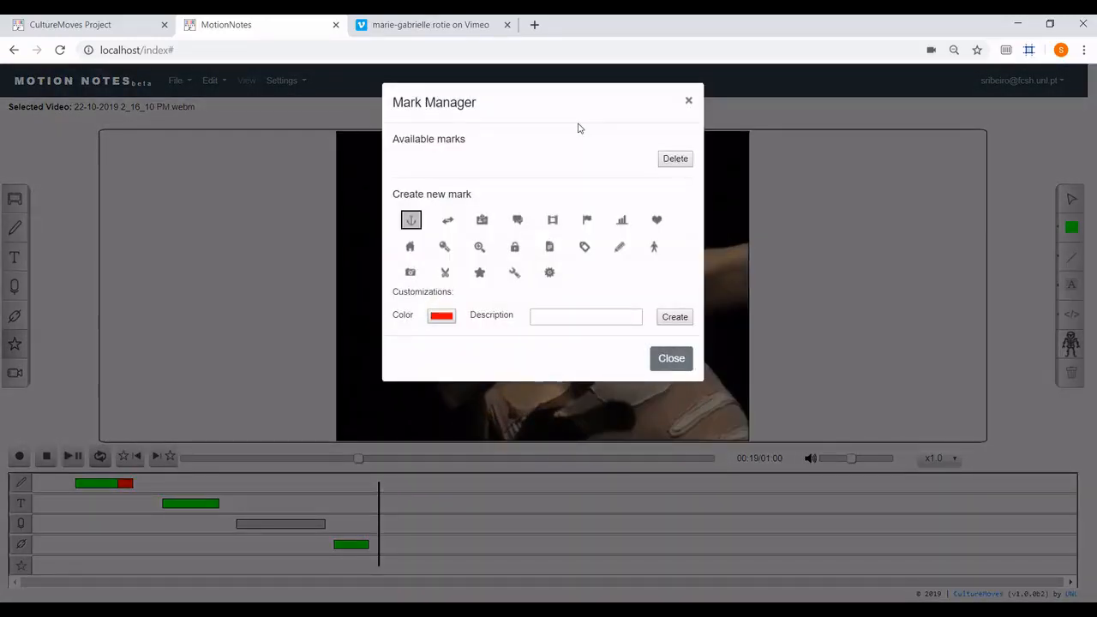
click(657, 222)
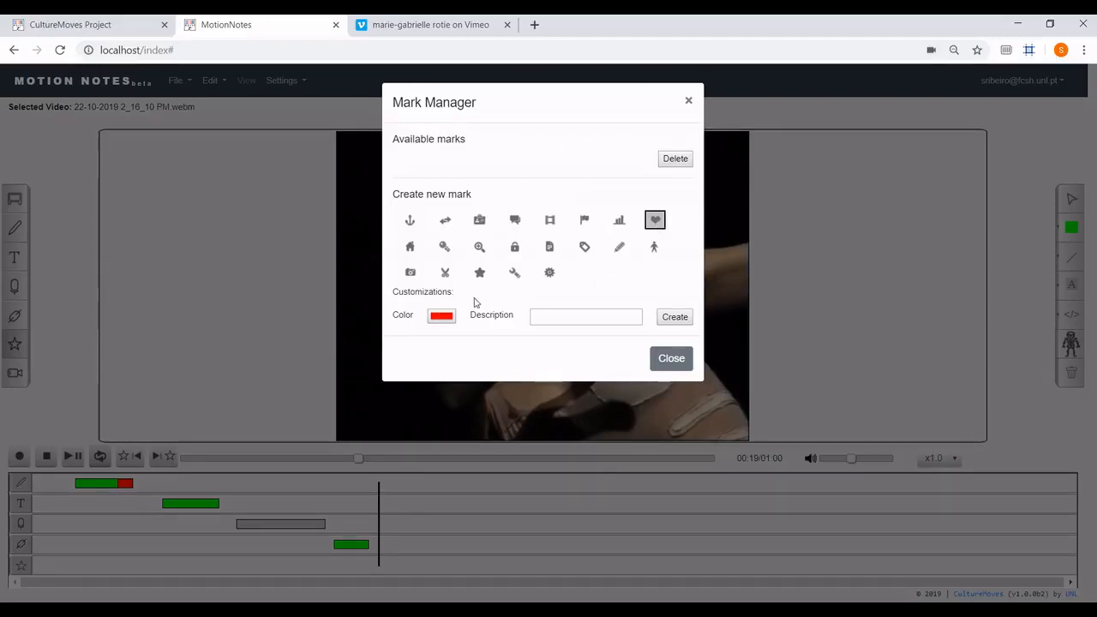
click(533, 316)
text(lo)
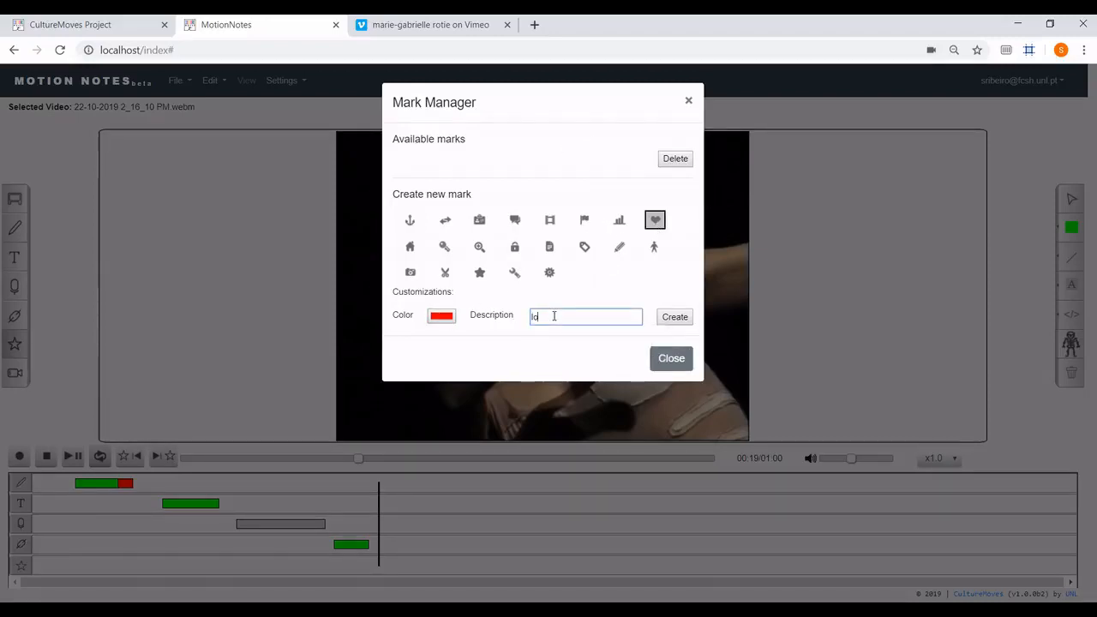
text(ve it!)
click(674, 317)
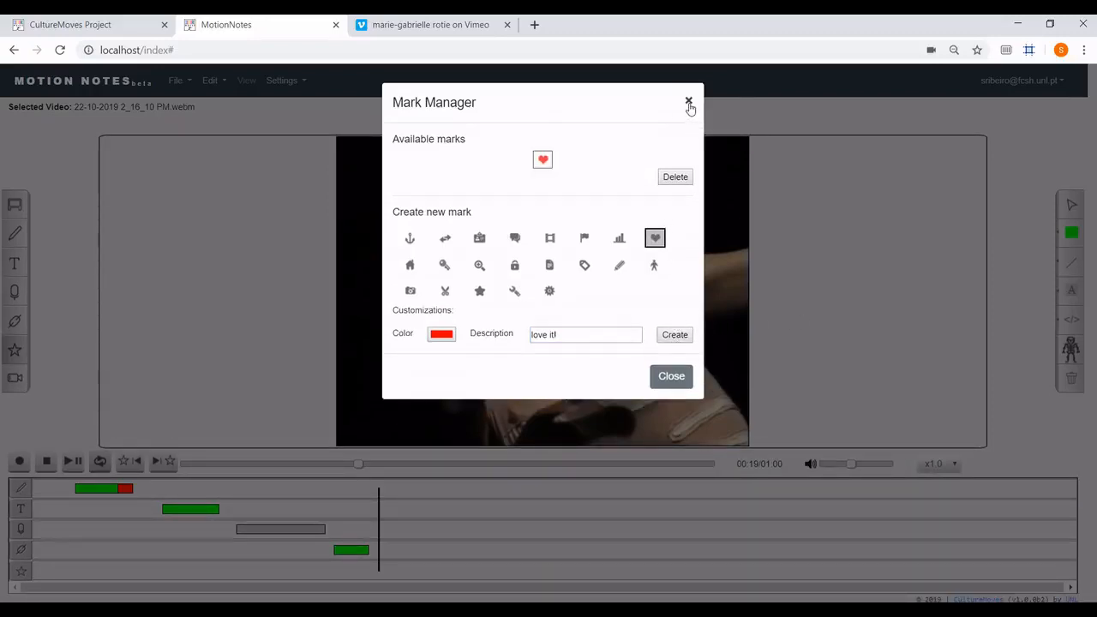
click(688, 103)
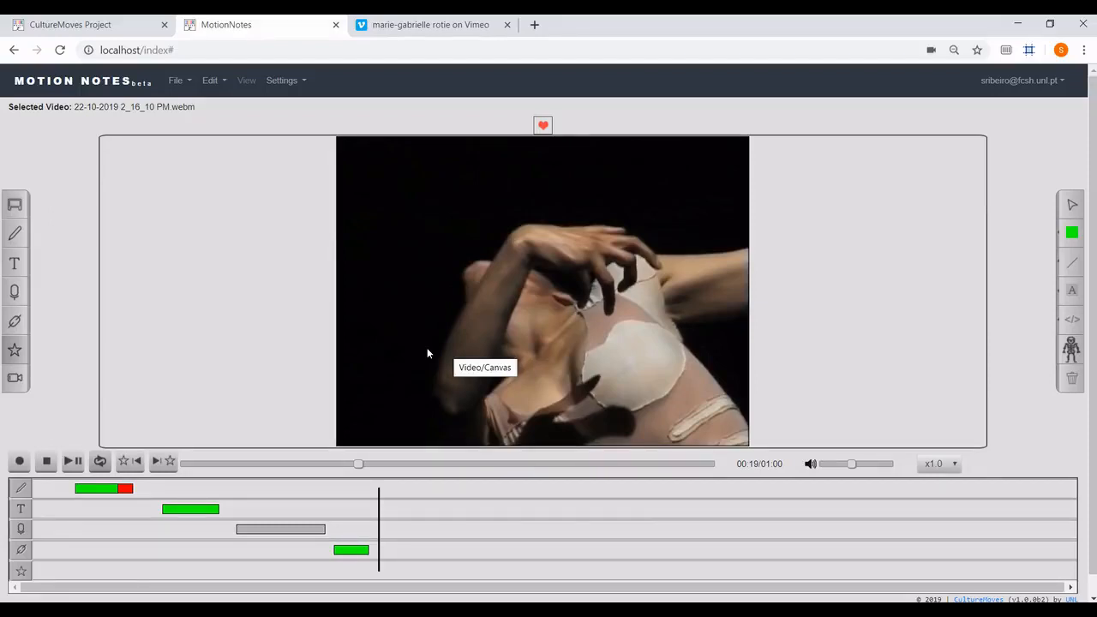
click(543, 126)
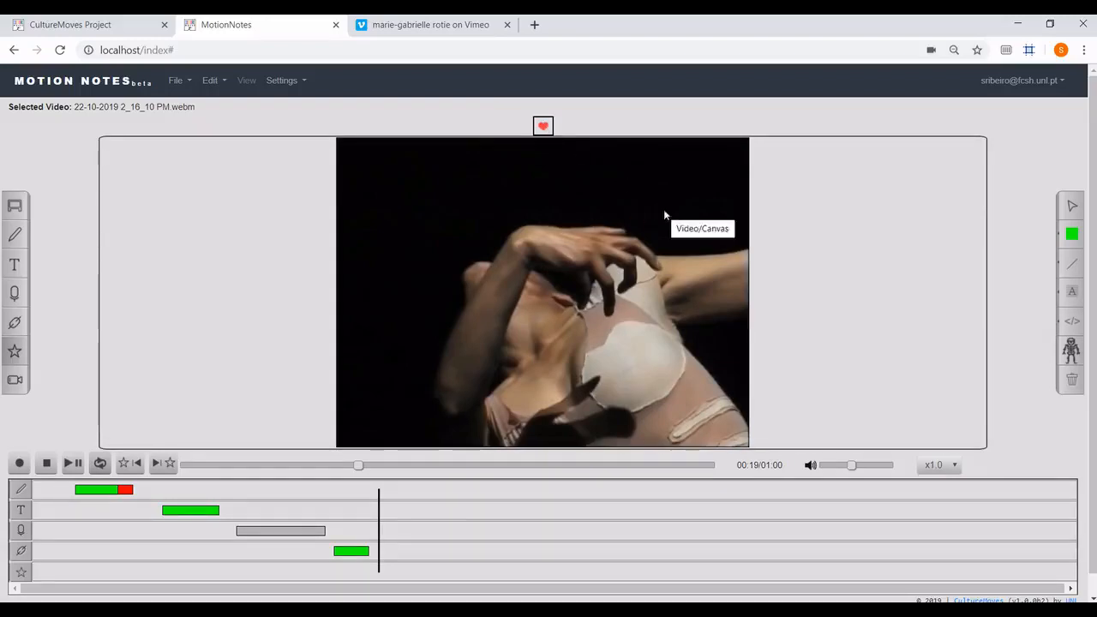
click(540, 329)
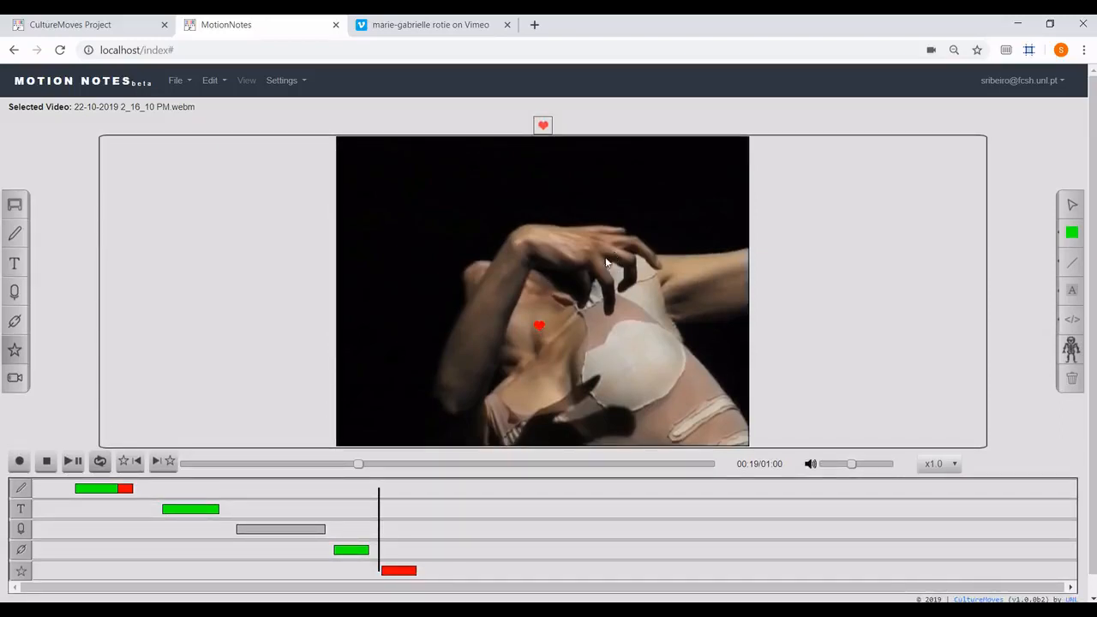
Play the annotated video, jumping forward and back between its annotations, and pause it.
click(73, 461)
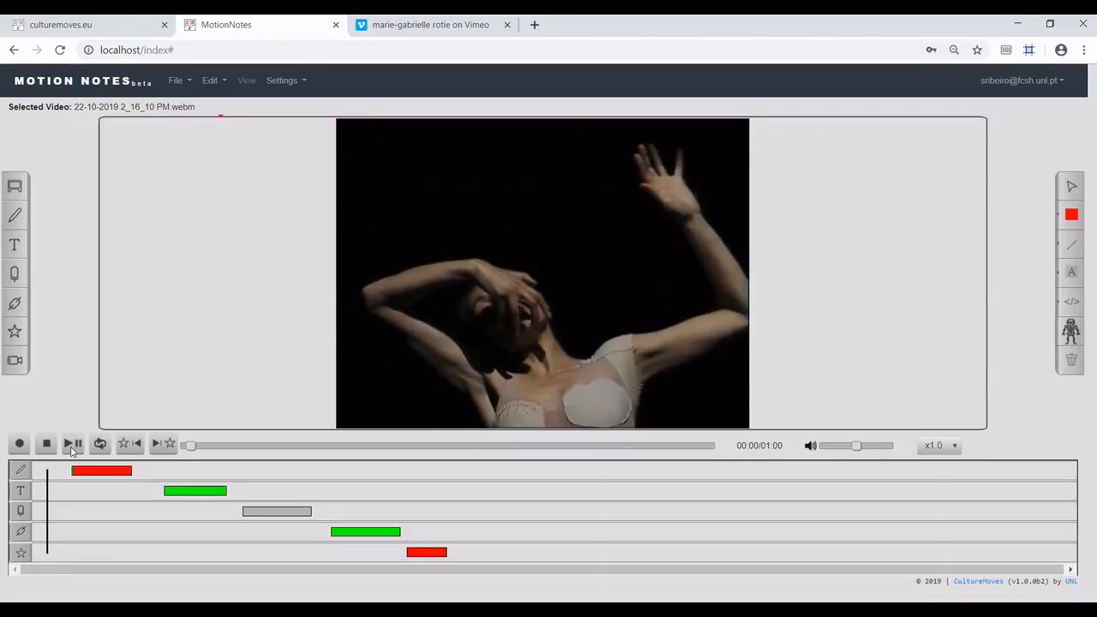
click(72, 449)
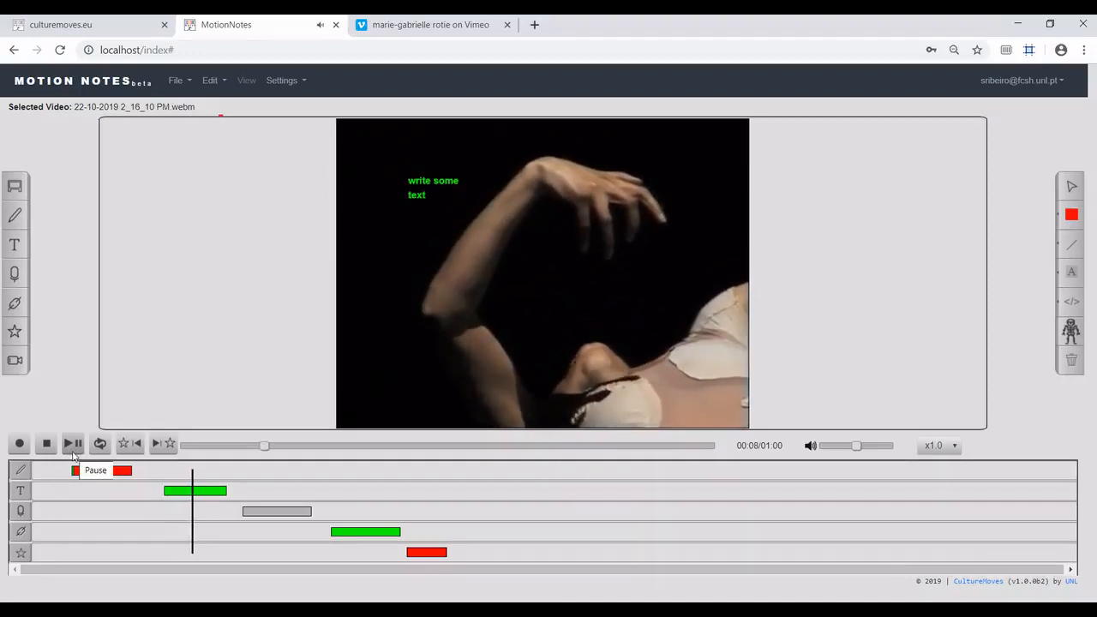
click(157, 443)
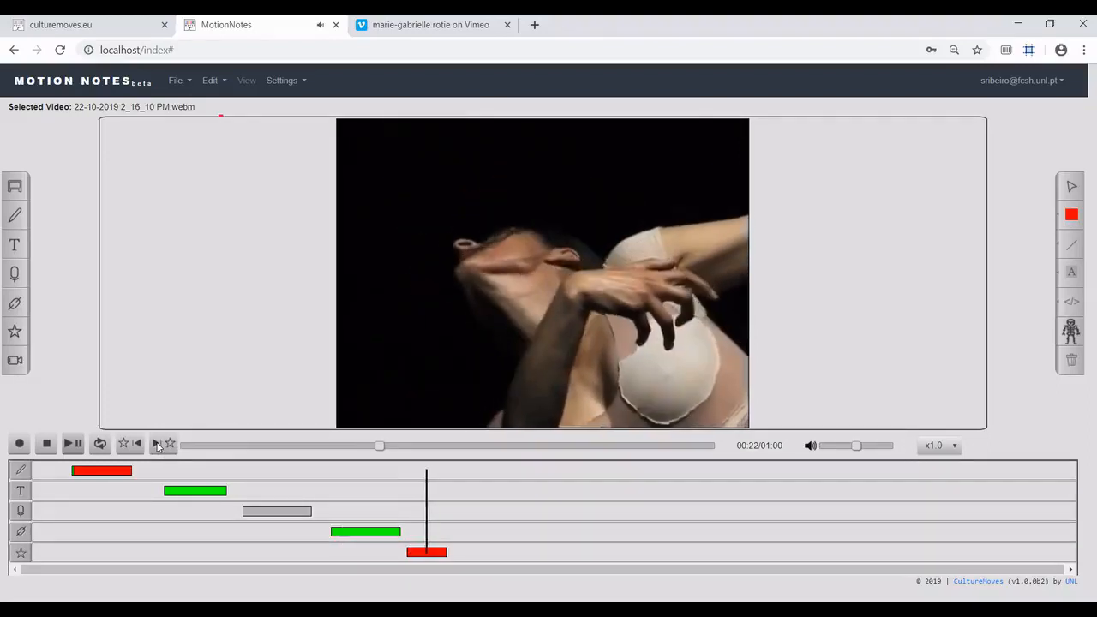
click(134, 444)
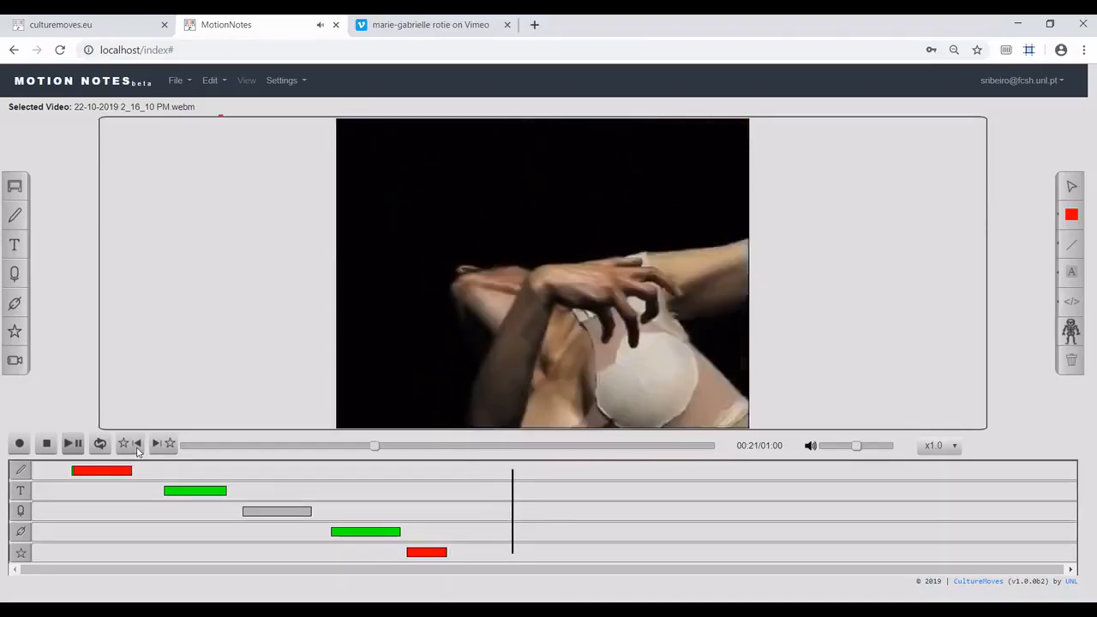
click(136, 445)
click(136, 446)
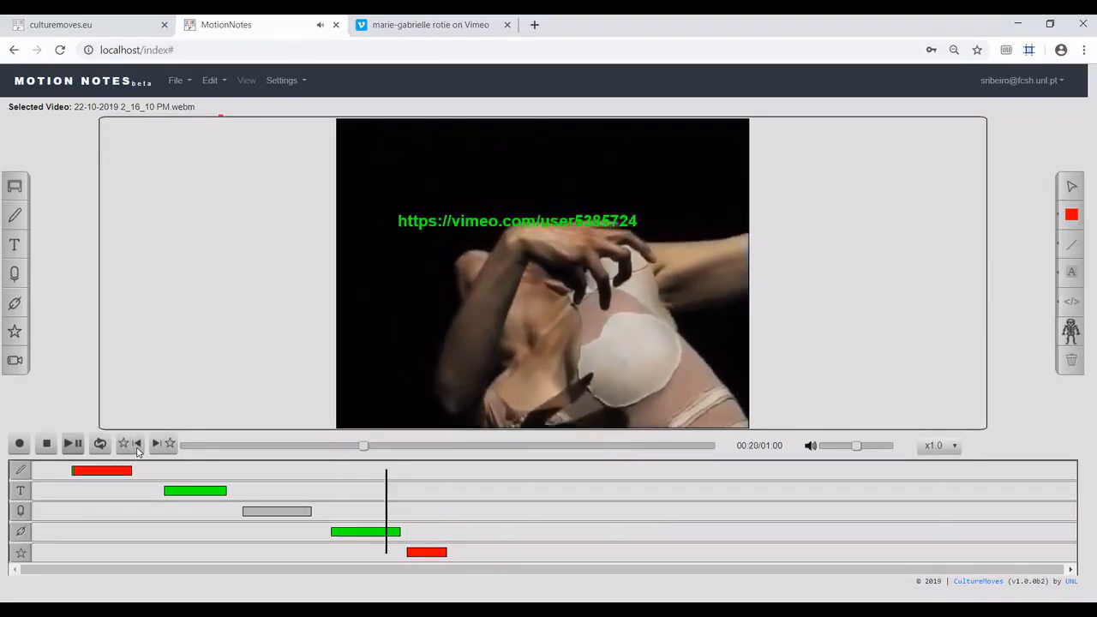
click(78, 449)
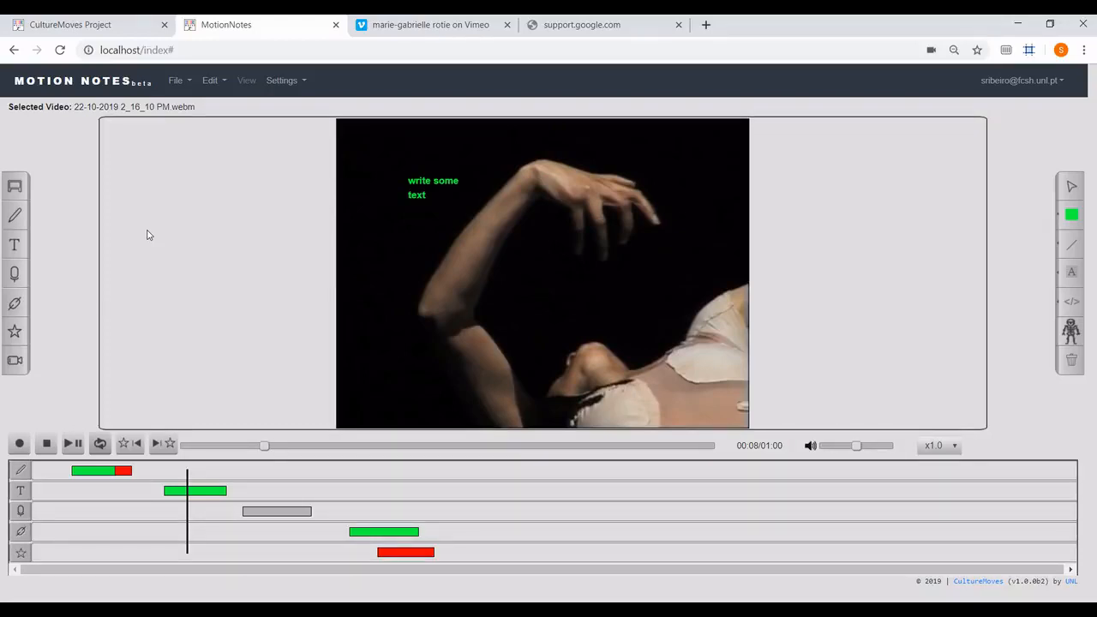
Select the first drawing annotation on its track and the "write some text" annotation on the video.
click(86, 470)
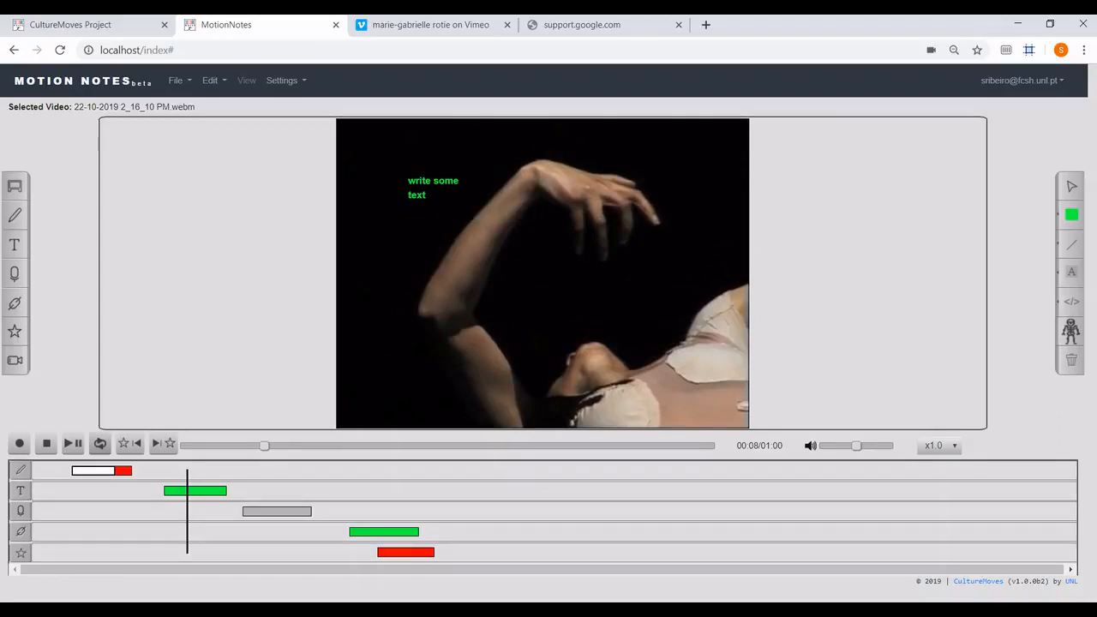
click(1074, 194)
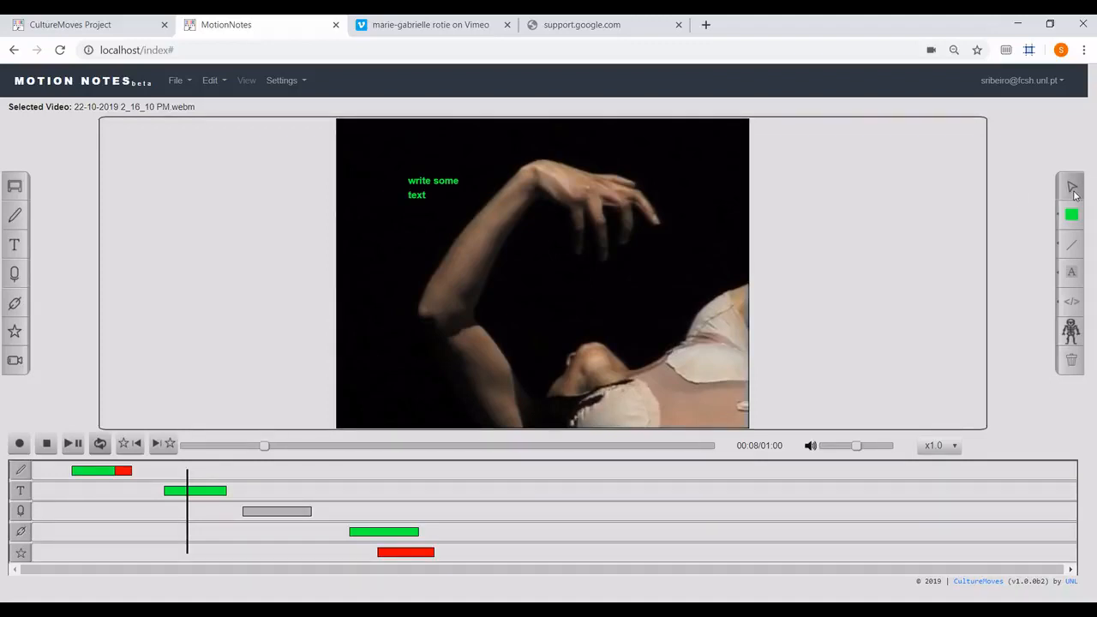
click(418, 198)
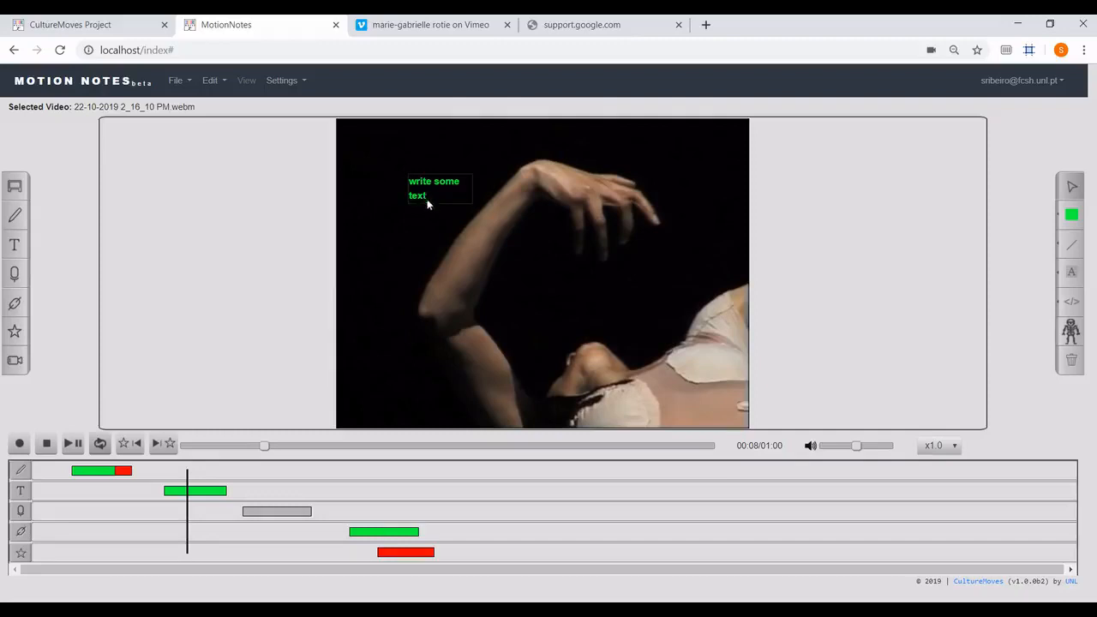
Select all annotations and change their color to cyan.
click(211, 83)
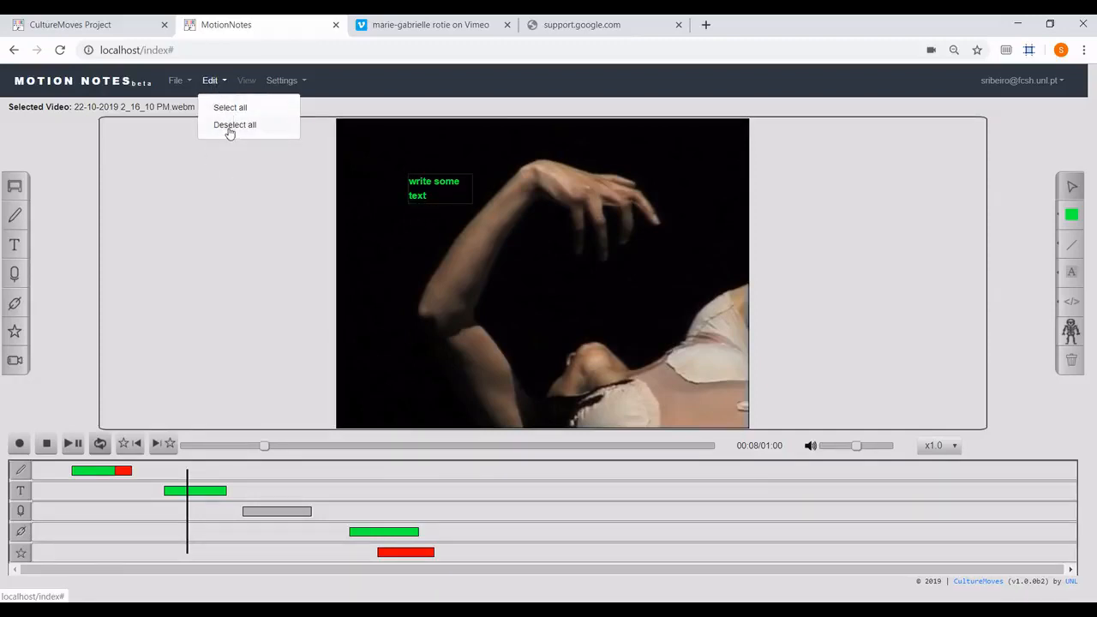
click(230, 114)
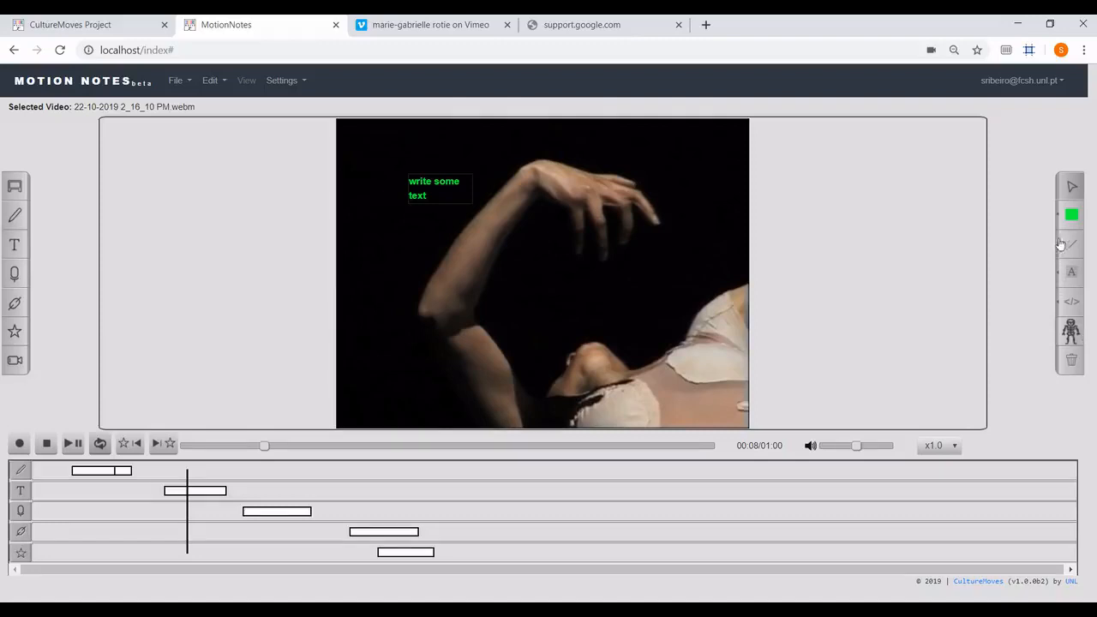
click(1071, 215)
click(99, 71)
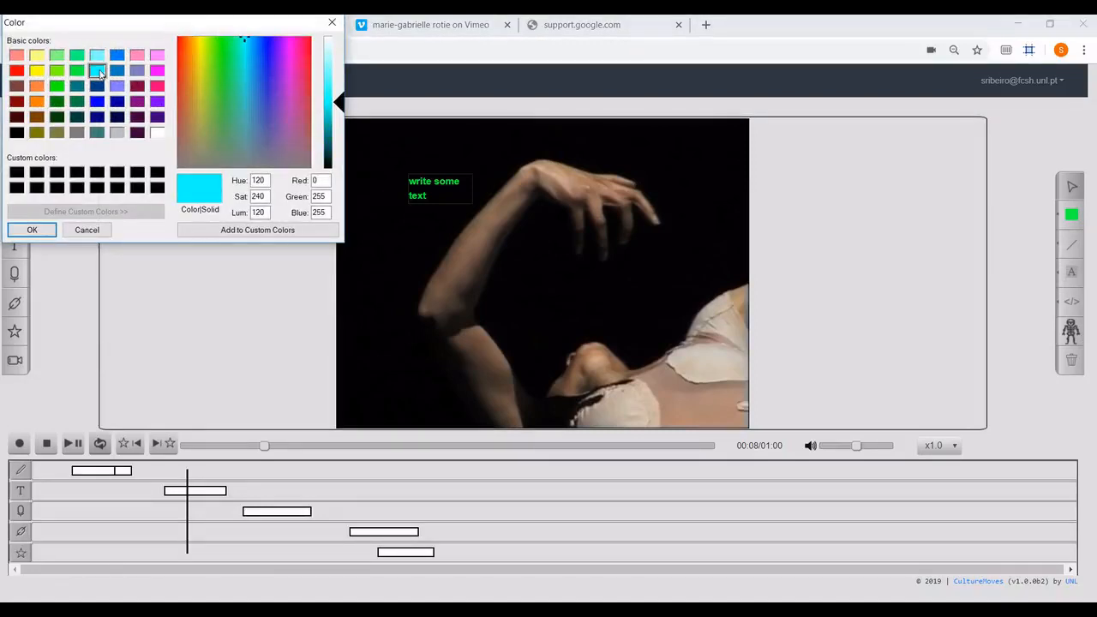
click(34, 231)
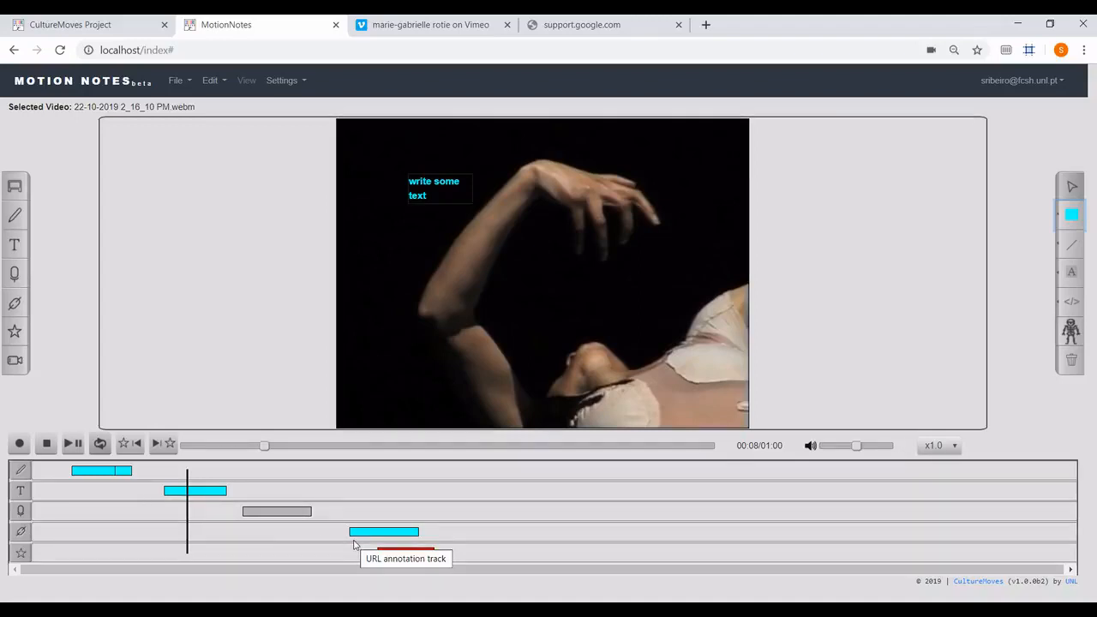
Move the link annotation earlier to sit beneath the drawing annotations, and extend the heart mark annotation's start earlier on the timeline.
drag(390, 531, 119, 528)
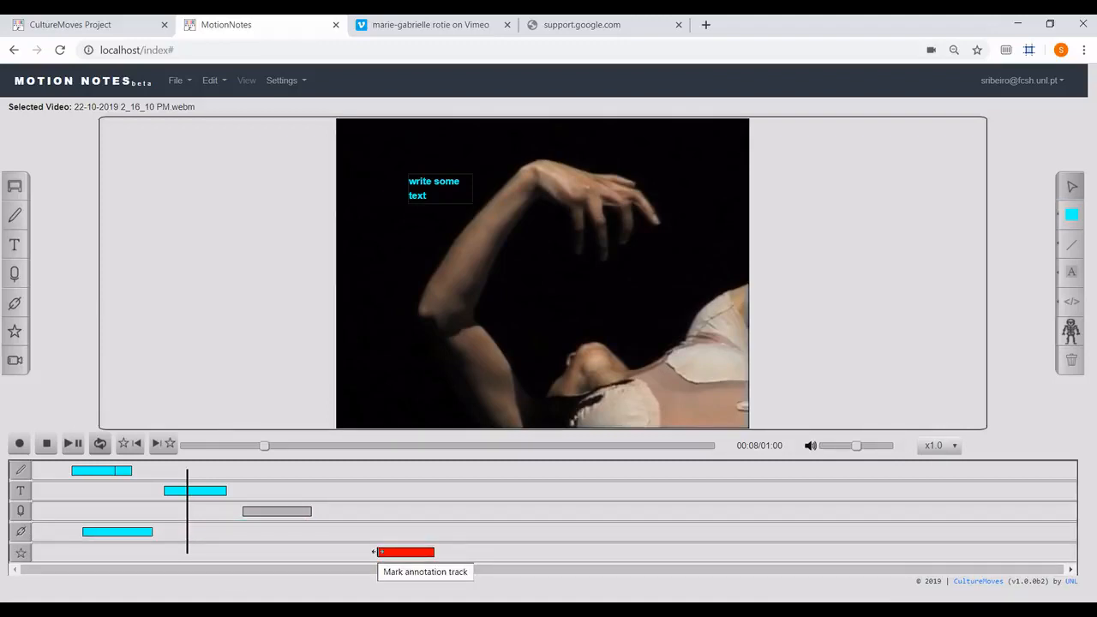
drag(374, 551, 326, 550)
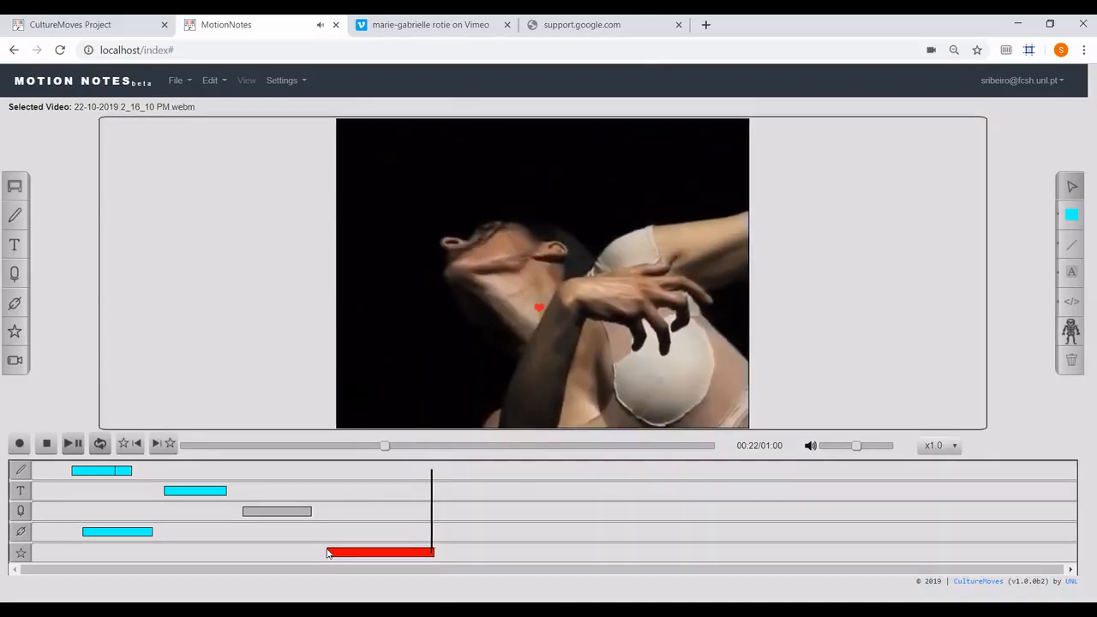
click(56, 476)
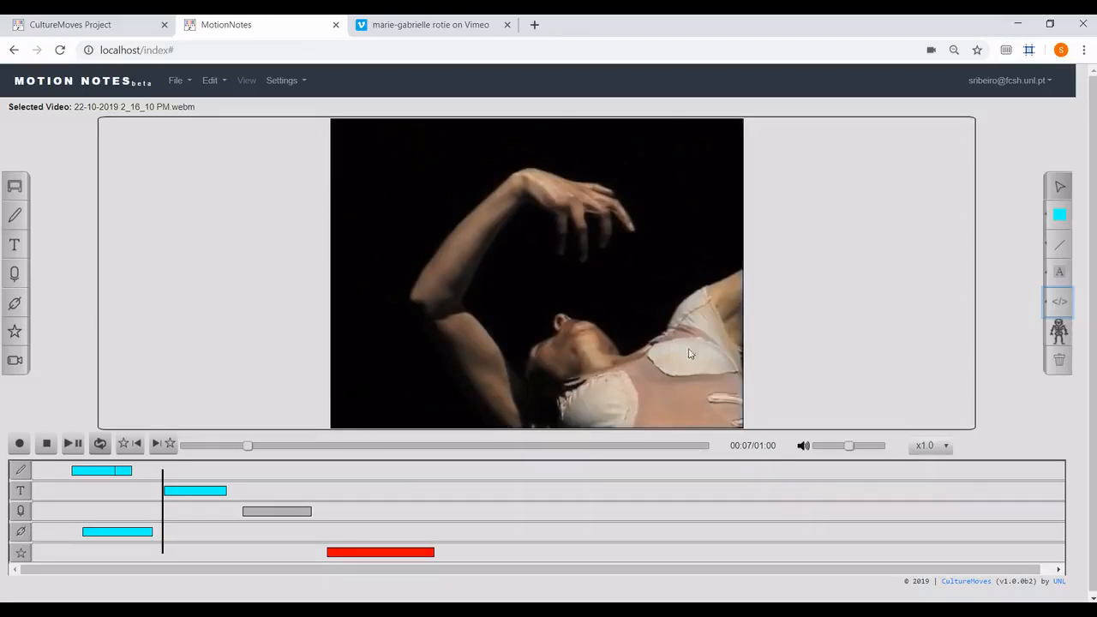
Show the video's embed code and highlight the complete code block.
click(1056, 300)
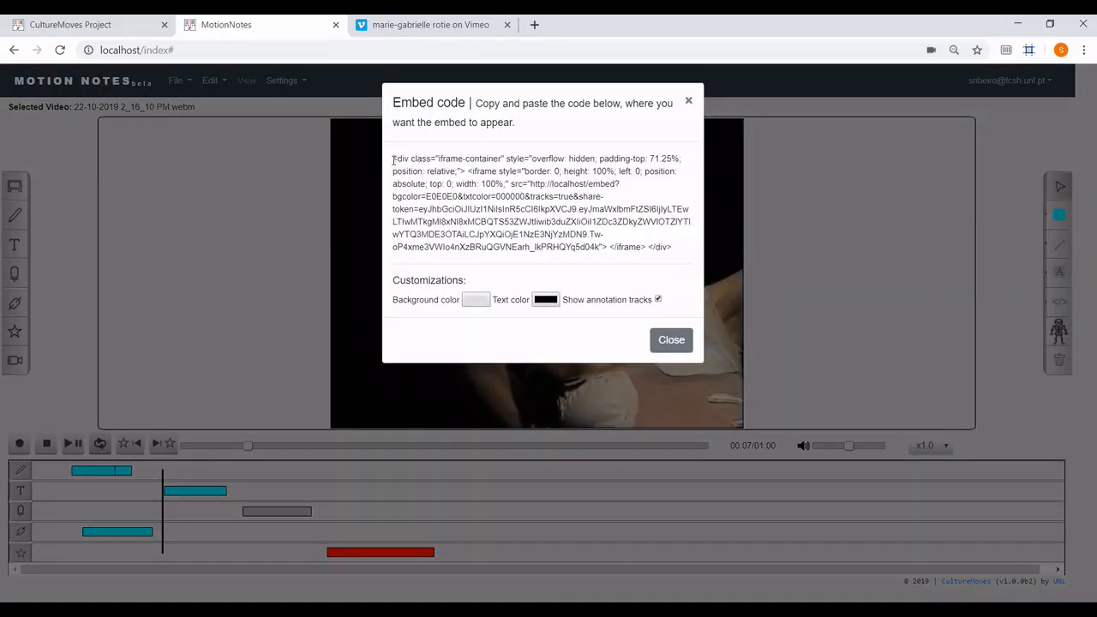
drag(393, 159, 675, 254)
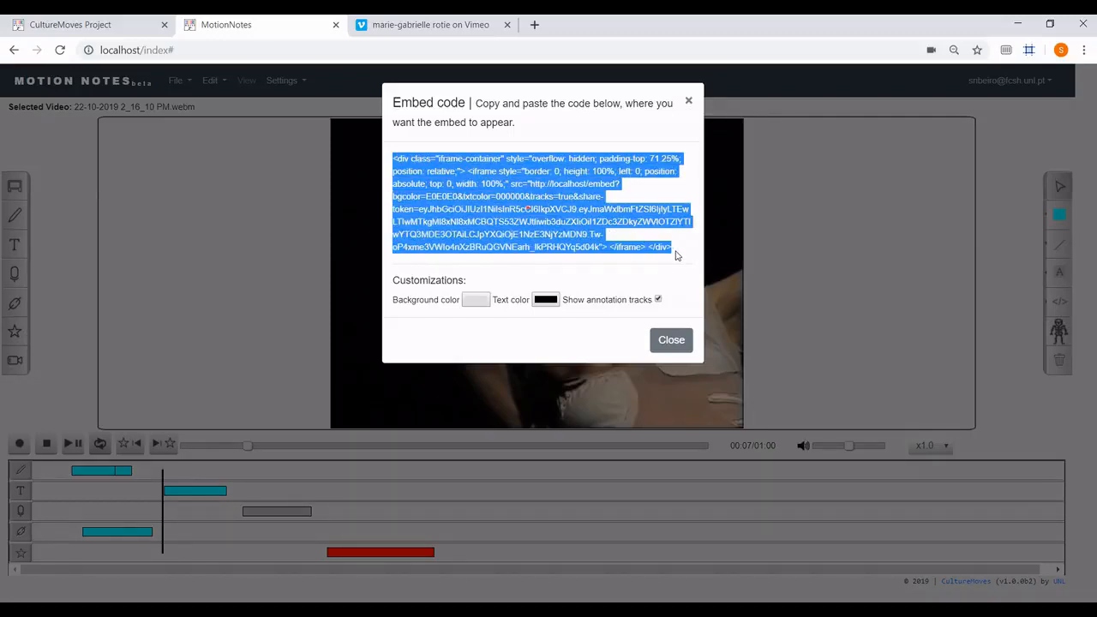
click(675, 254)
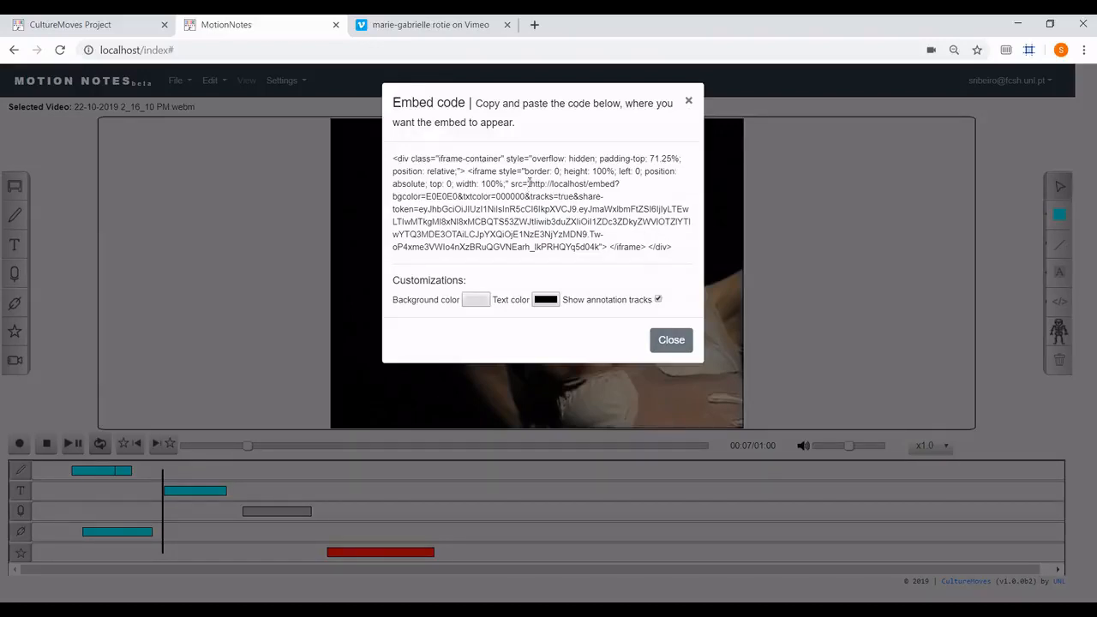
Copy the embed URL with its share token, open it in a new browser tab and play the embedded video.
drag(530, 184, 604, 248)
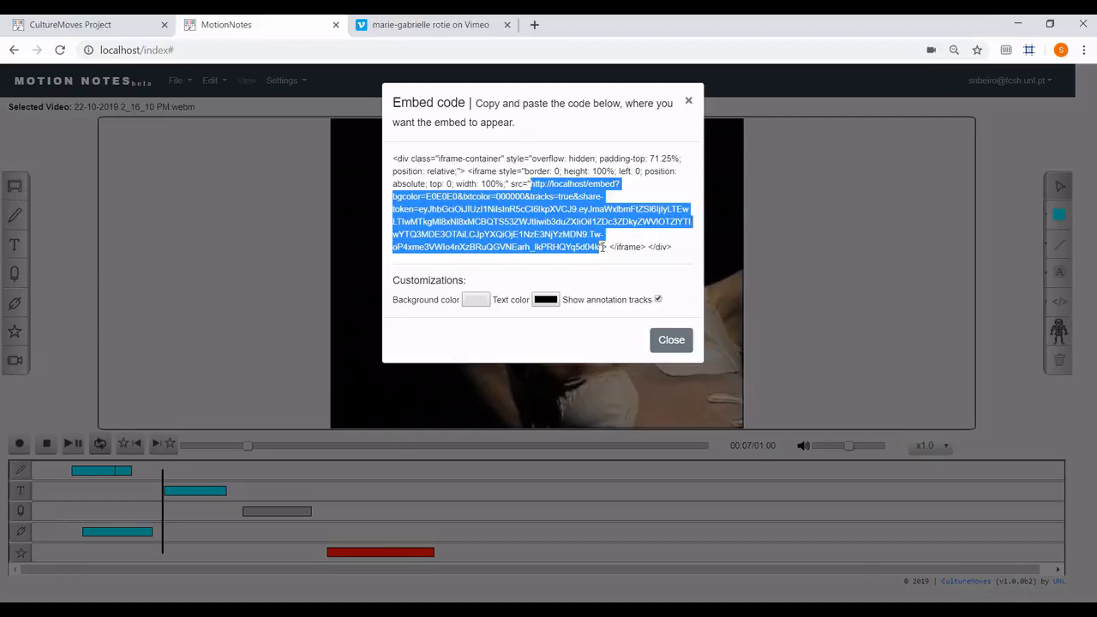
click(534, 25)
key(ctrl+v)
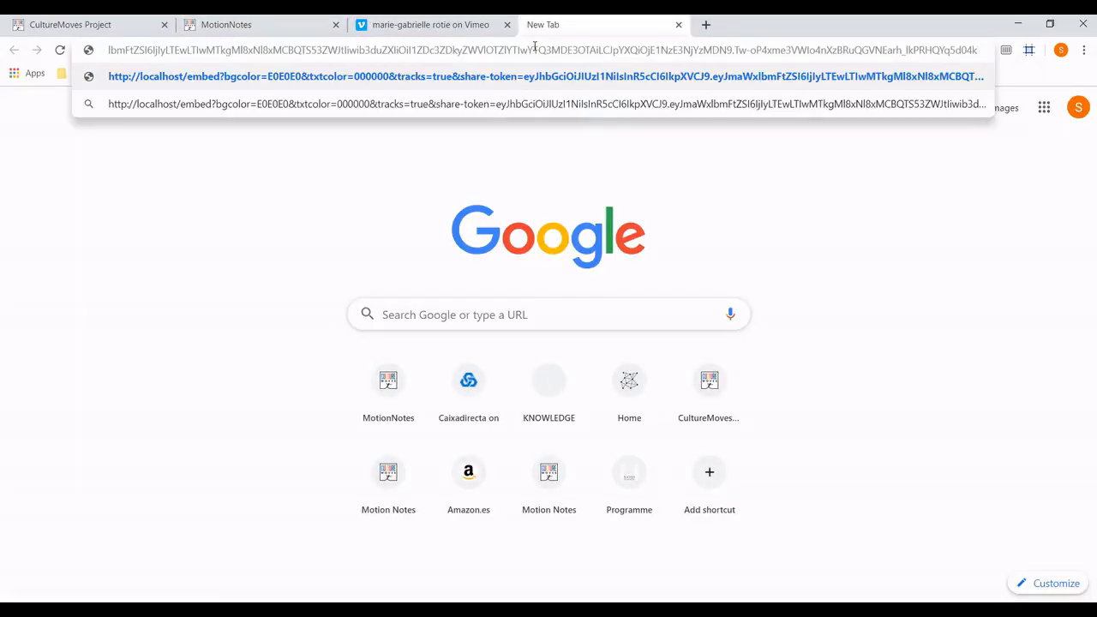
key(Return)
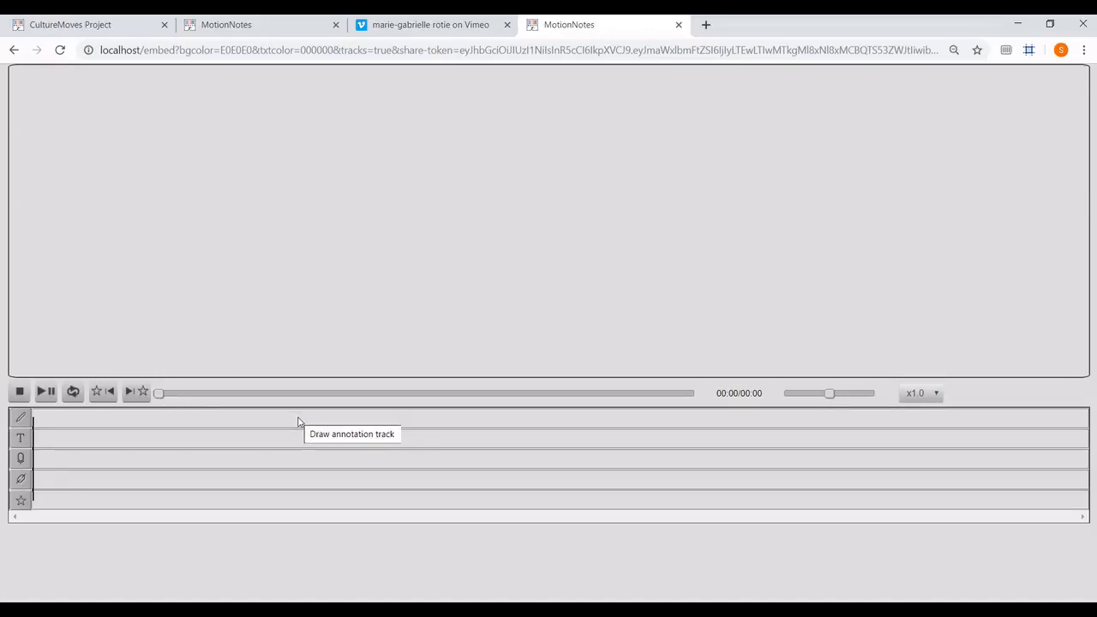
click(46, 392)
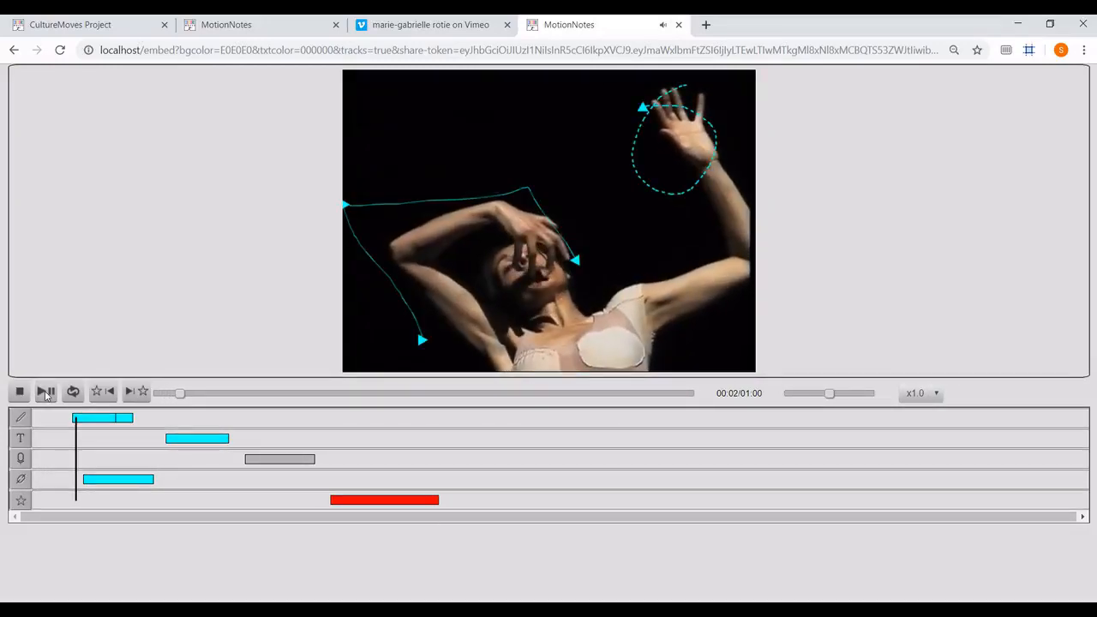
Return to the embed code customizations and set the background color to black.
click(217, 23)
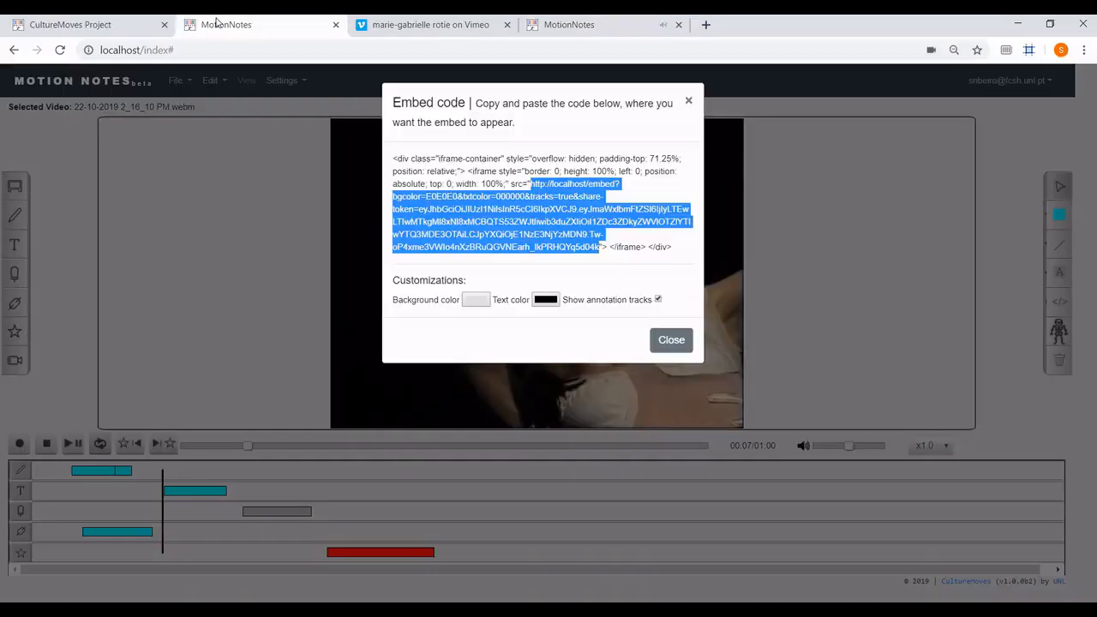
click(538, 260)
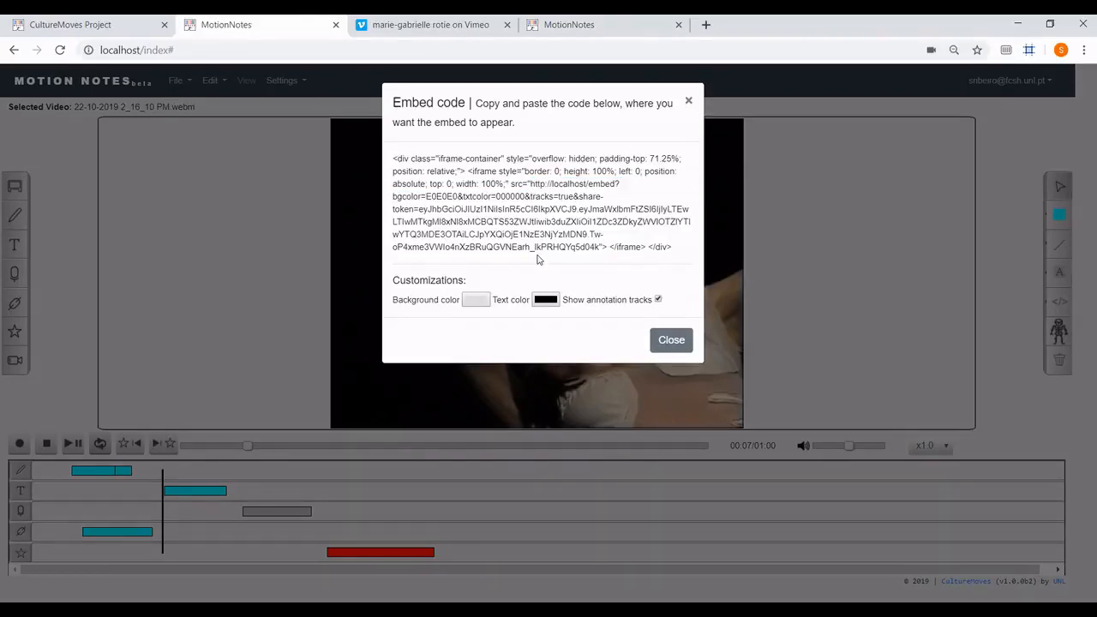
click(657, 300)
click(658, 300)
click(475, 299)
click(21, 174)
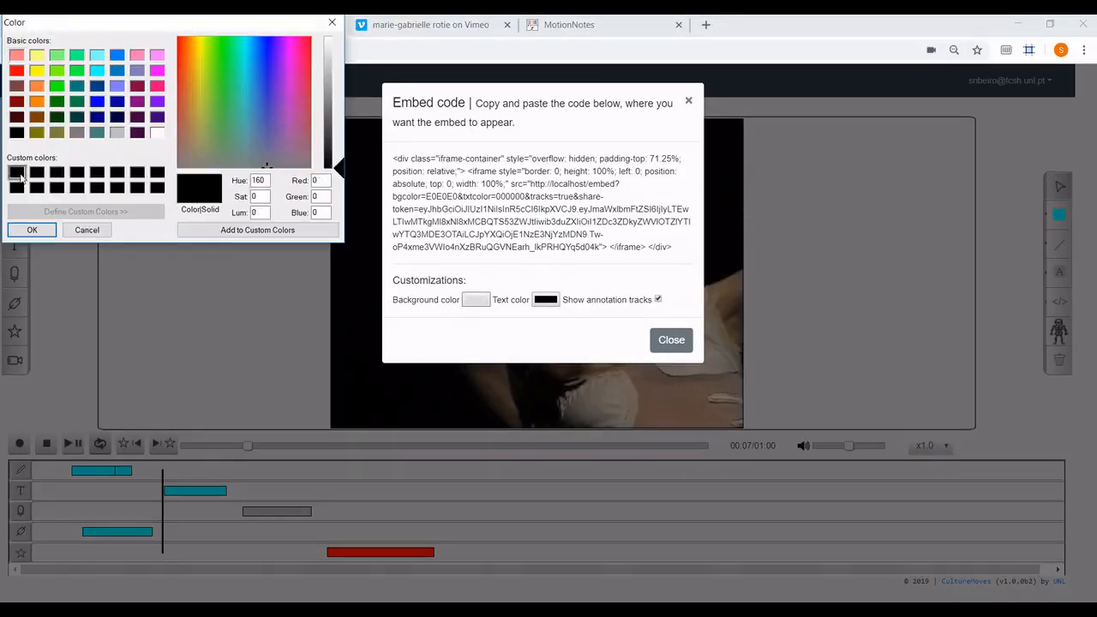
click(34, 230)
Set the embed's text color to light grey (c0c0c0) and hide the annotation tracks.
click(541, 304)
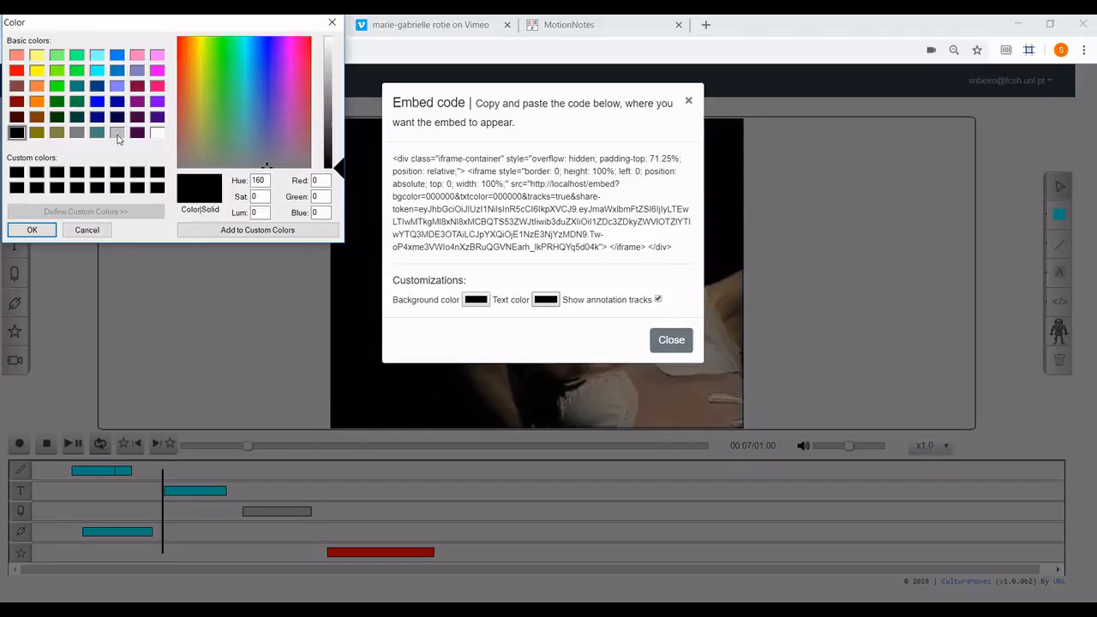
click(118, 135)
click(32, 232)
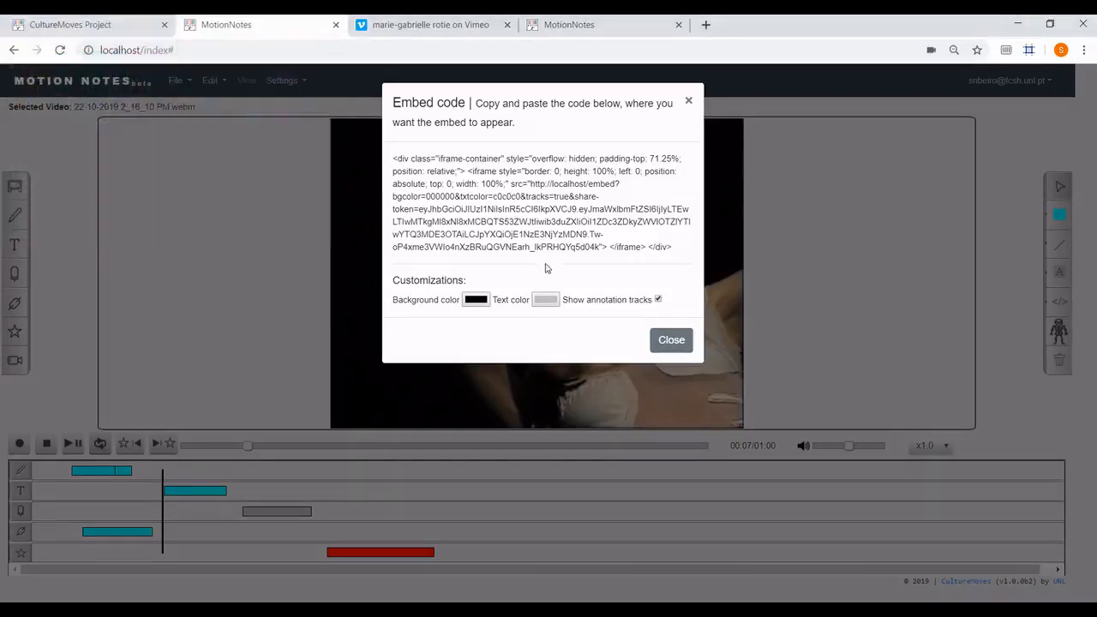
click(658, 299)
Copy the customized embed URL with its share token, open it in another new tab and play the video.
drag(531, 183, 600, 247)
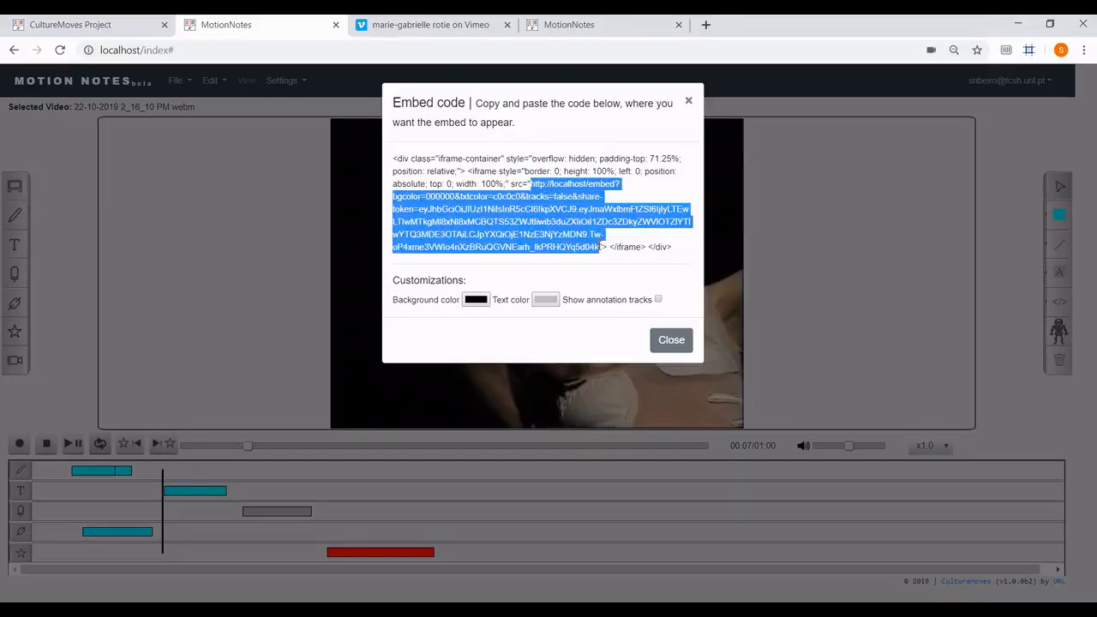
click(705, 24)
key(ctrl+v)
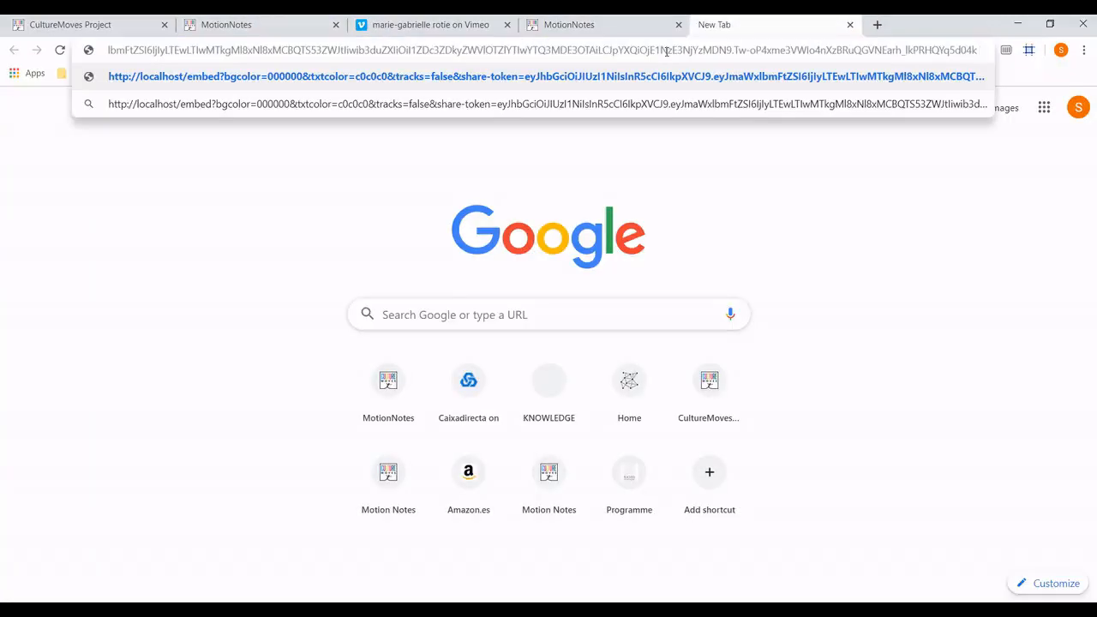
key(Return)
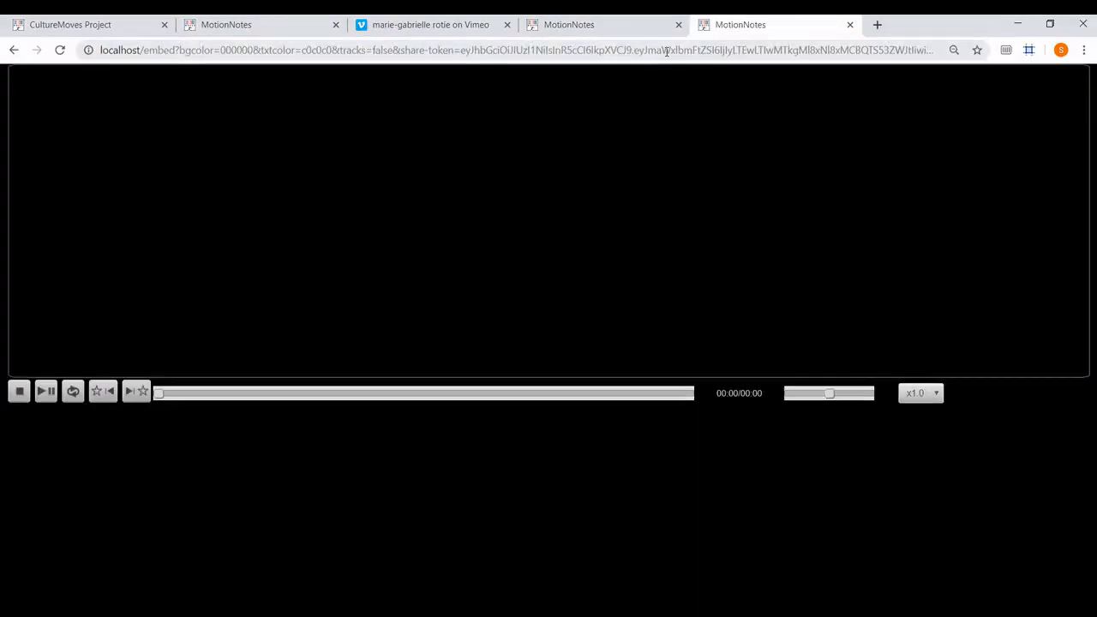
click(46, 392)
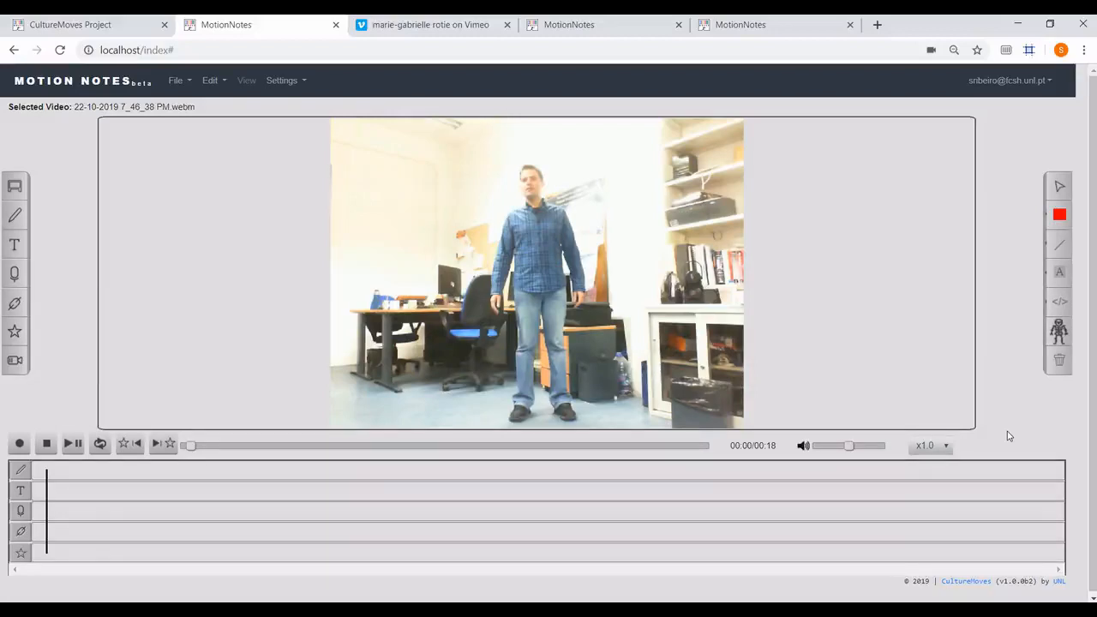
Enable PoseNet skeleton detection on the video of the standing man and start playback.
click(1065, 333)
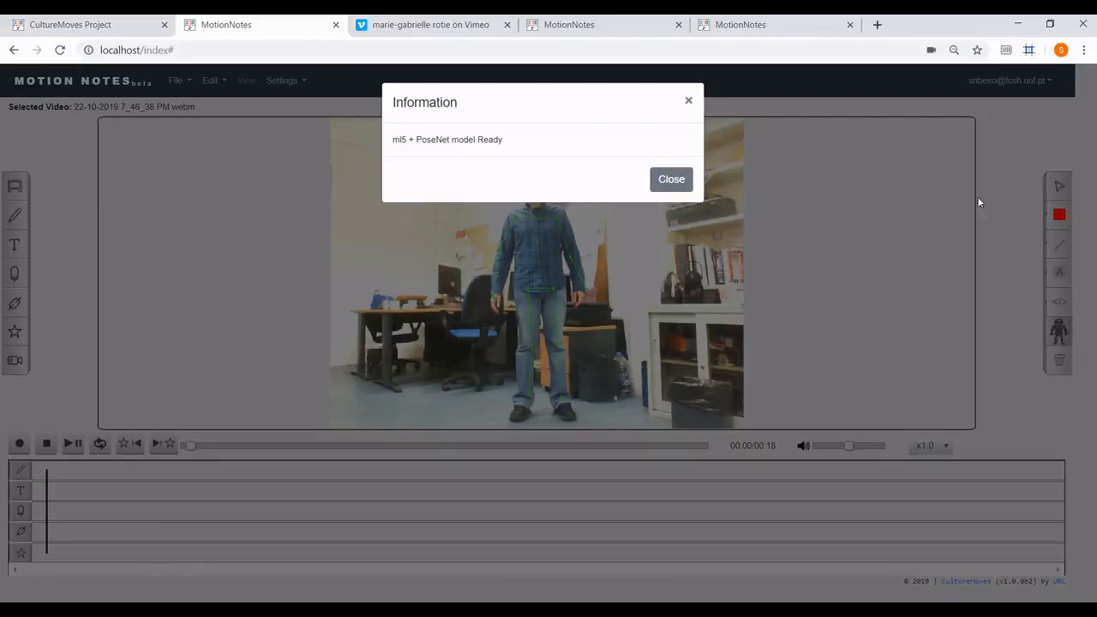
click(679, 190)
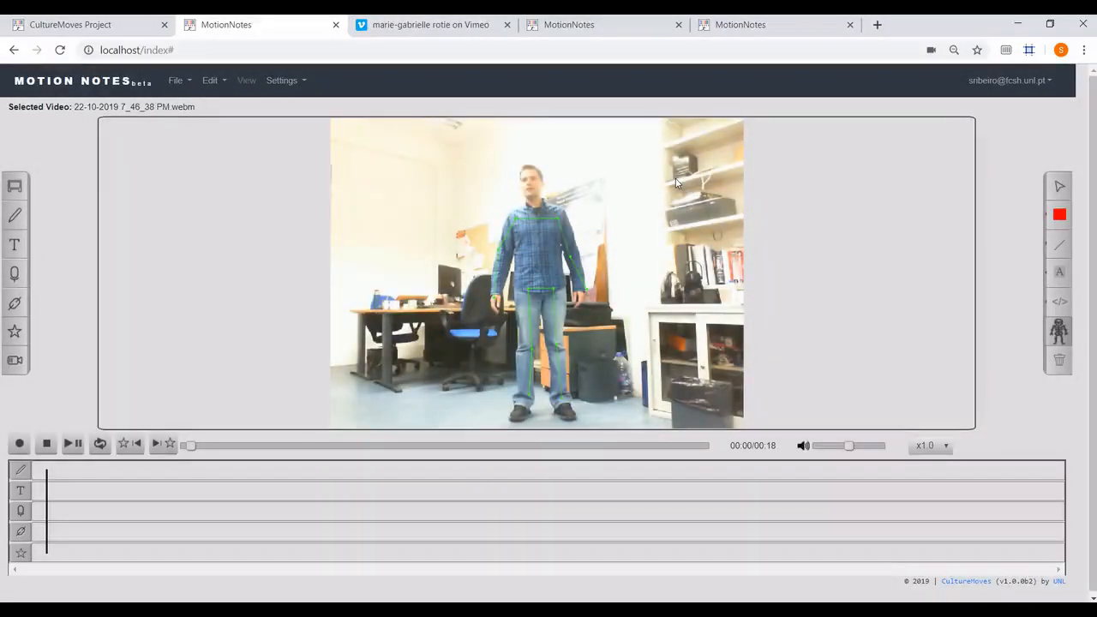
click(73, 444)
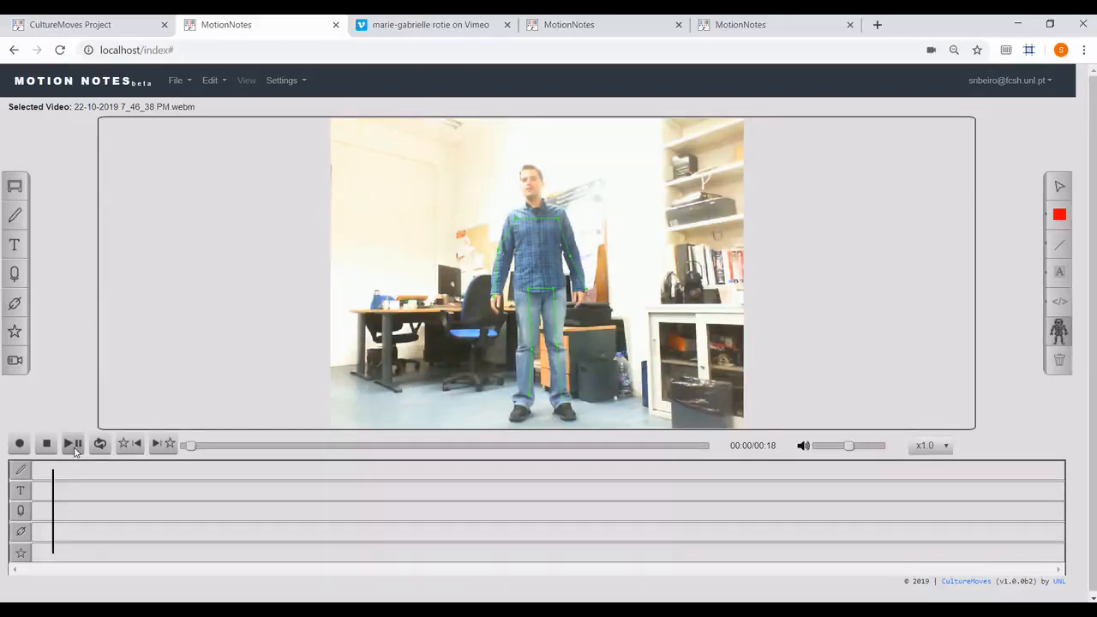